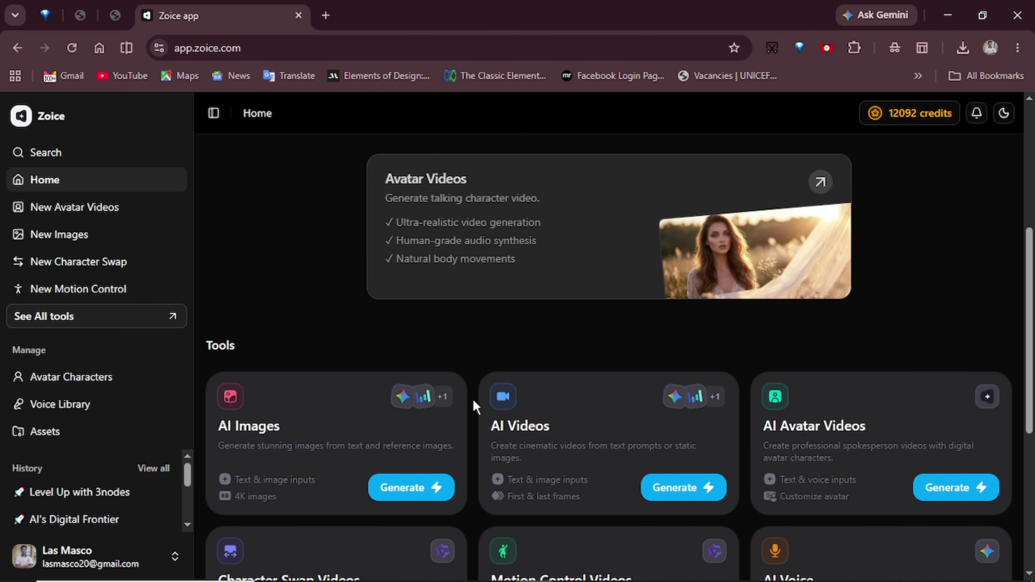
# - Open the page for generating new images
pyautogui.scroll(5, 473, 409)
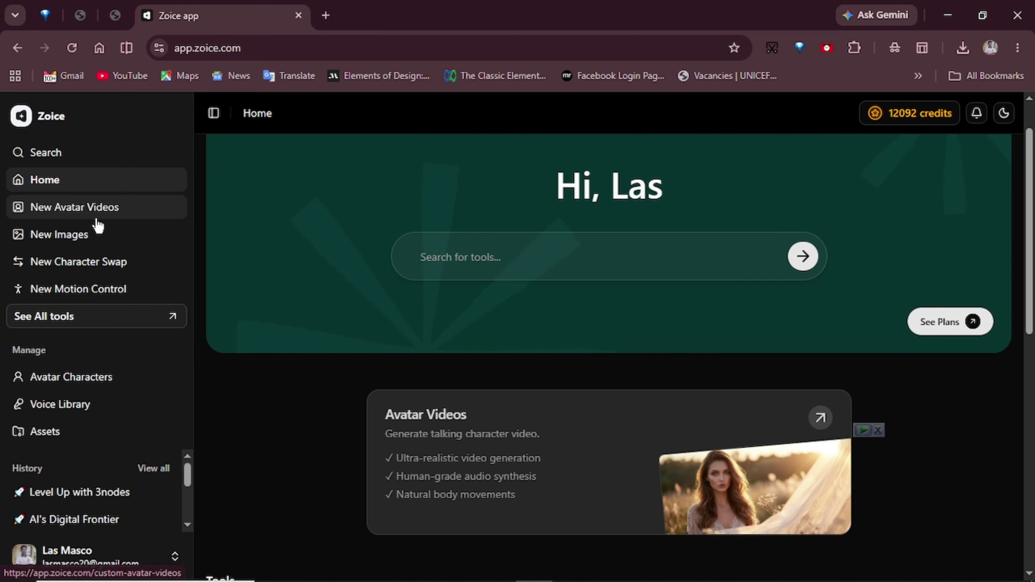
pyautogui.click(81, 236)
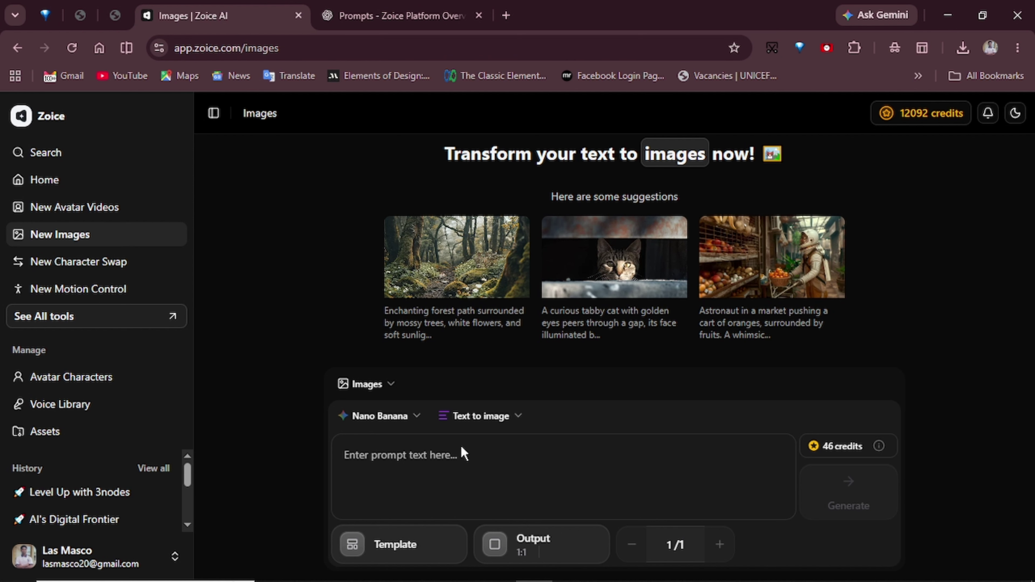
pyautogui.click(484, 417)
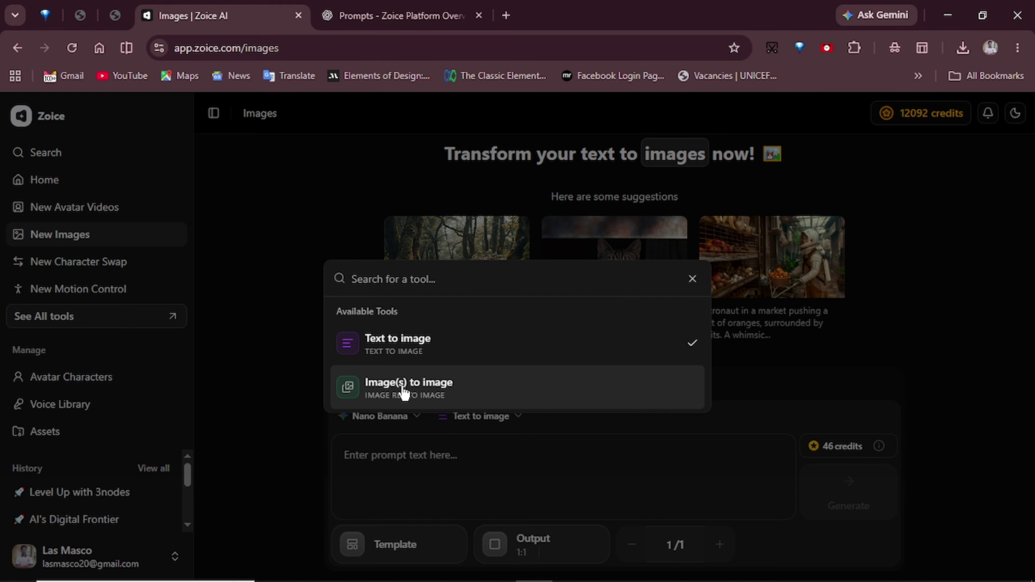
pyautogui.click(422, 391)
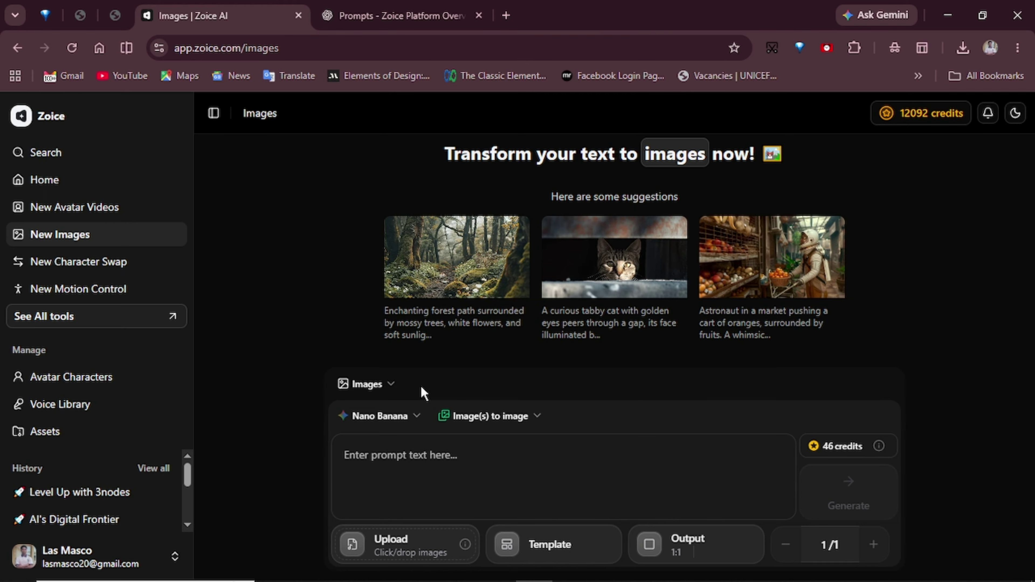
pyautogui.click(495, 419)
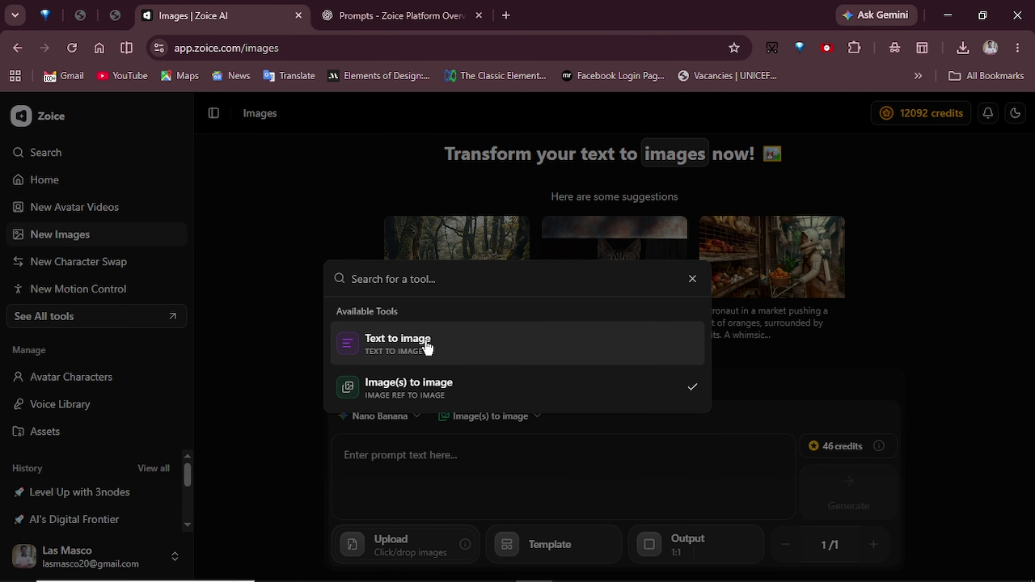
pyautogui.click(432, 345)
# - Paste the copied immersive 3D billboard prompt as the text-to-image prompt and apply the Realistic template
pyautogui.click(425, 459)
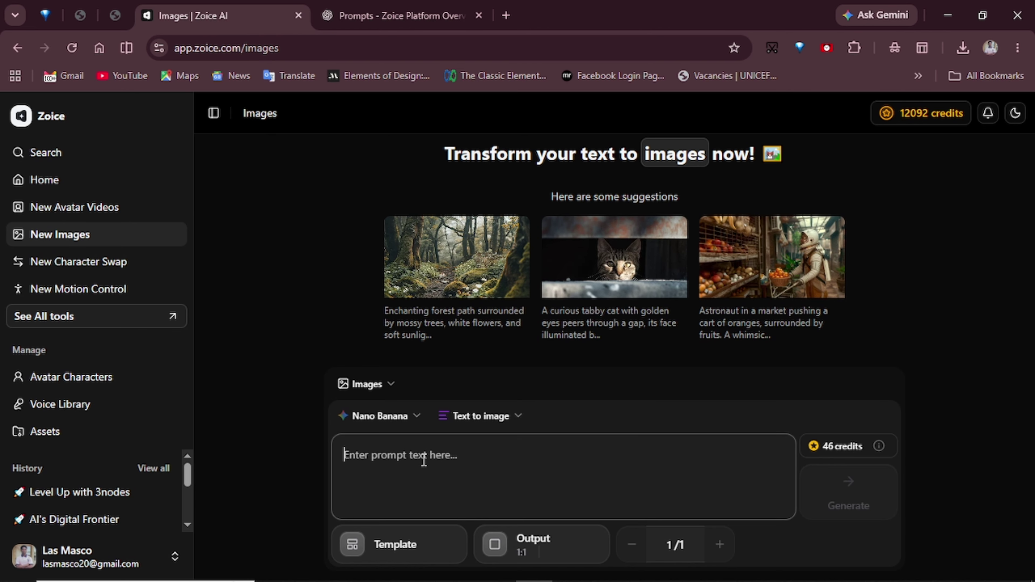
pyautogui.hotkey('ctrl', 'v')
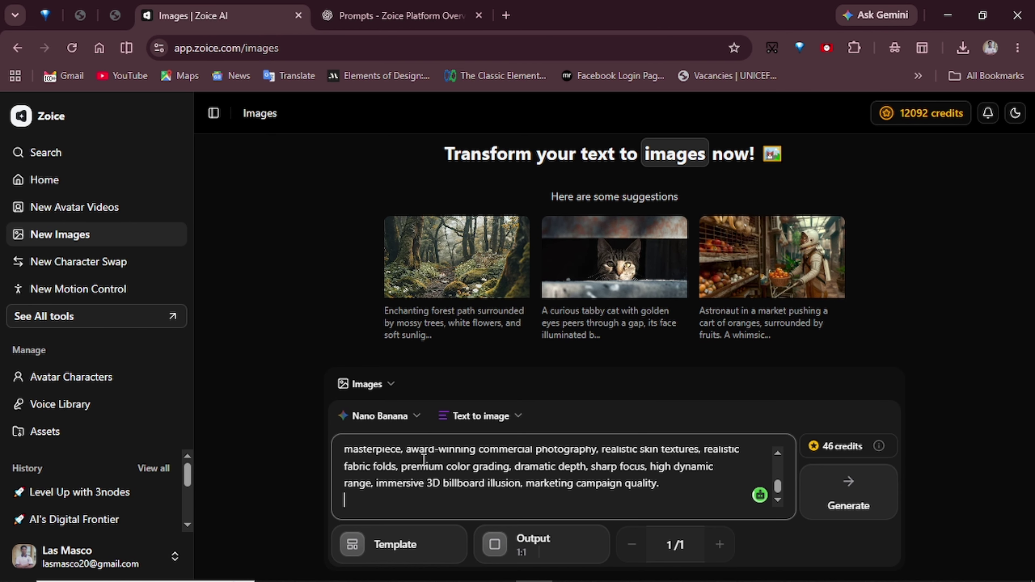
pyautogui.click(399, 545)
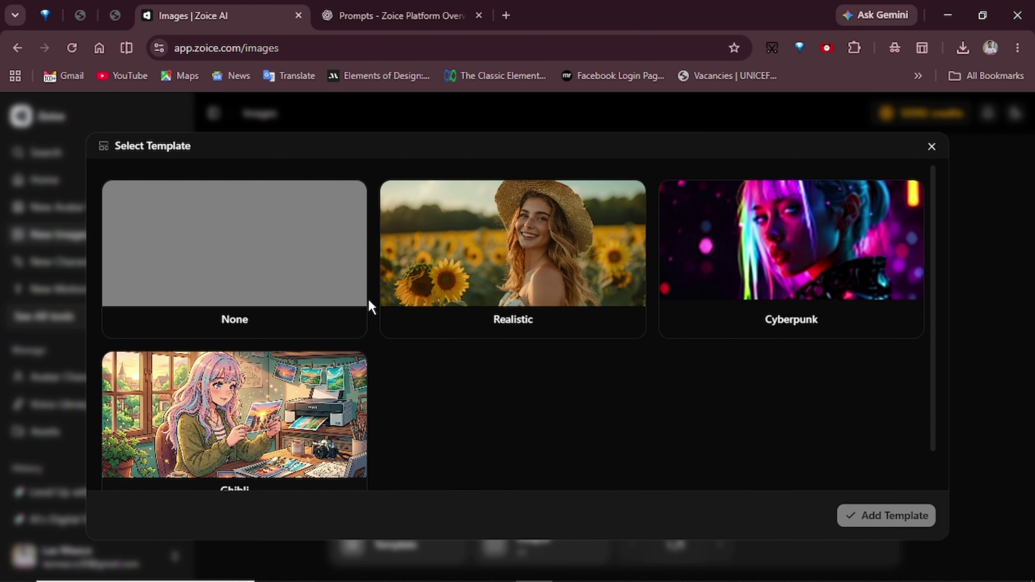
pyautogui.scroll(-1, 292, 408)
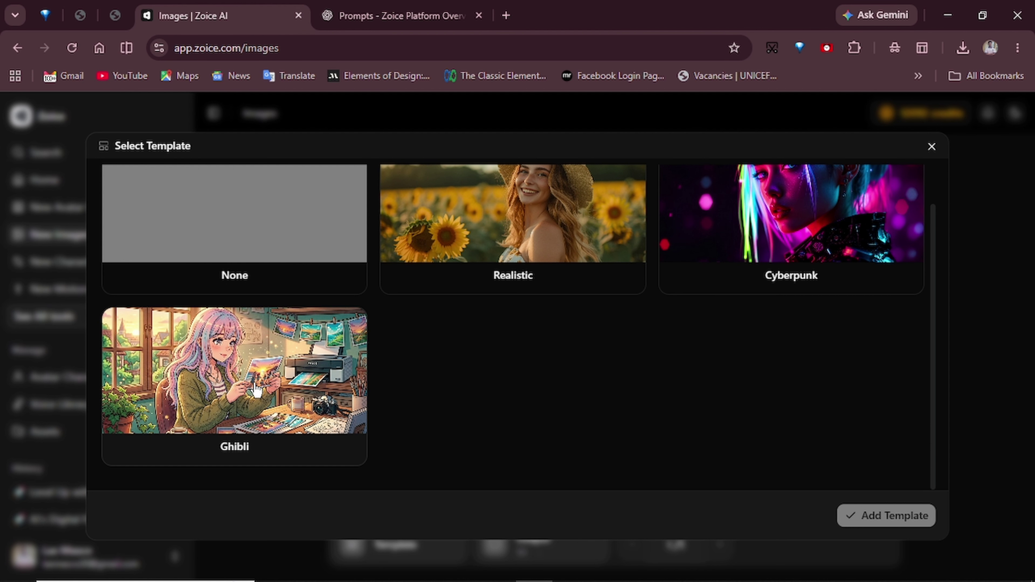
pyautogui.scroll(1, 256, 392)
pyautogui.scroll(1, 256, 392)
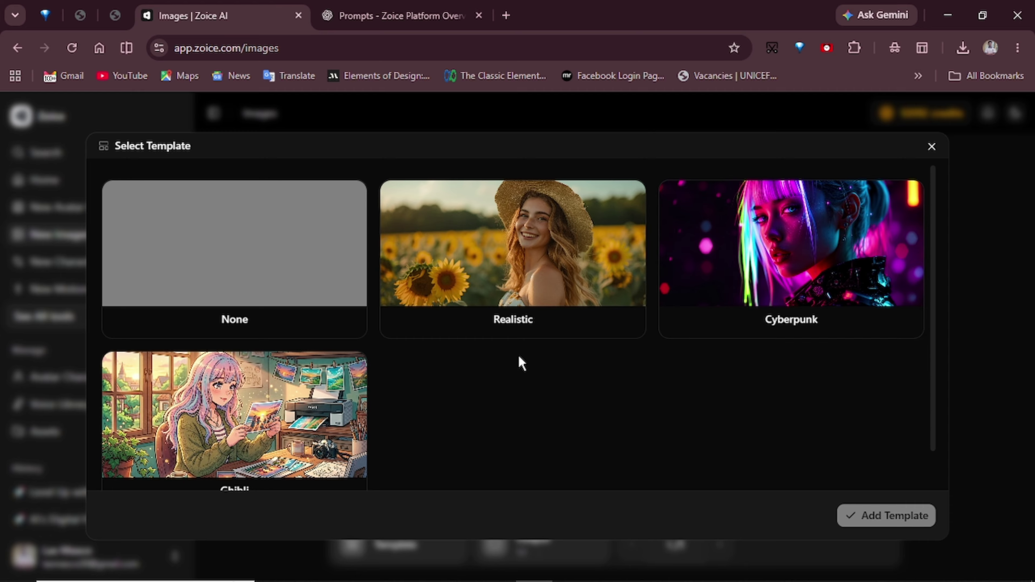
pyautogui.click(484, 278)
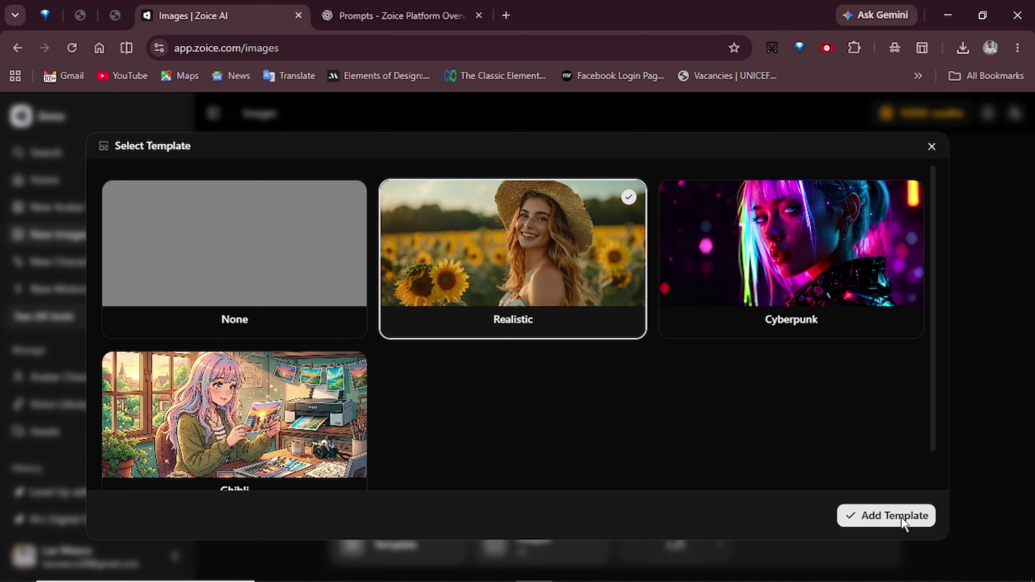
pyautogui.click(904, 515)
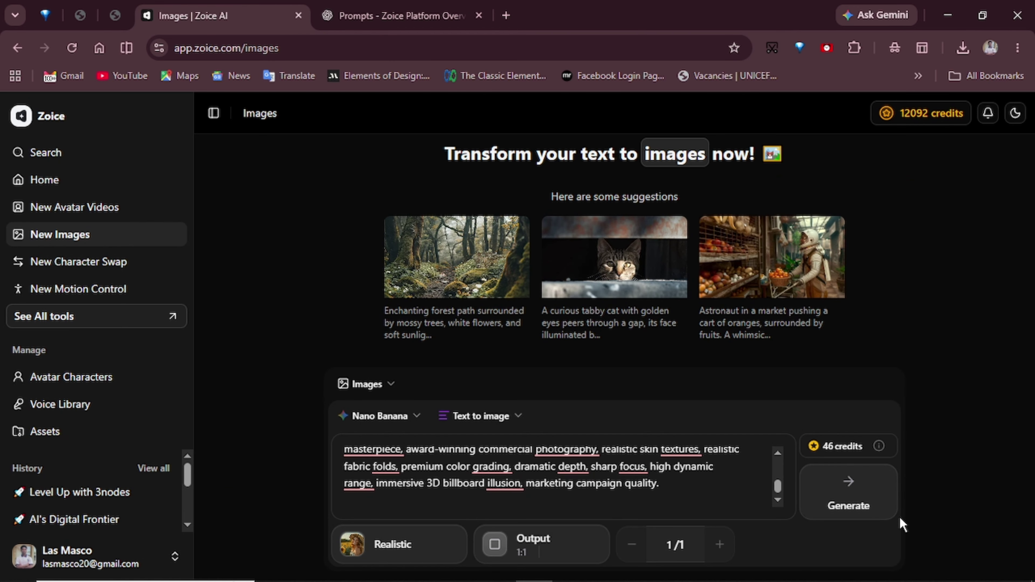
# - Set the output aspect ratio to 9:16 and generate the billboard image
pyautogui.click(523, 552)
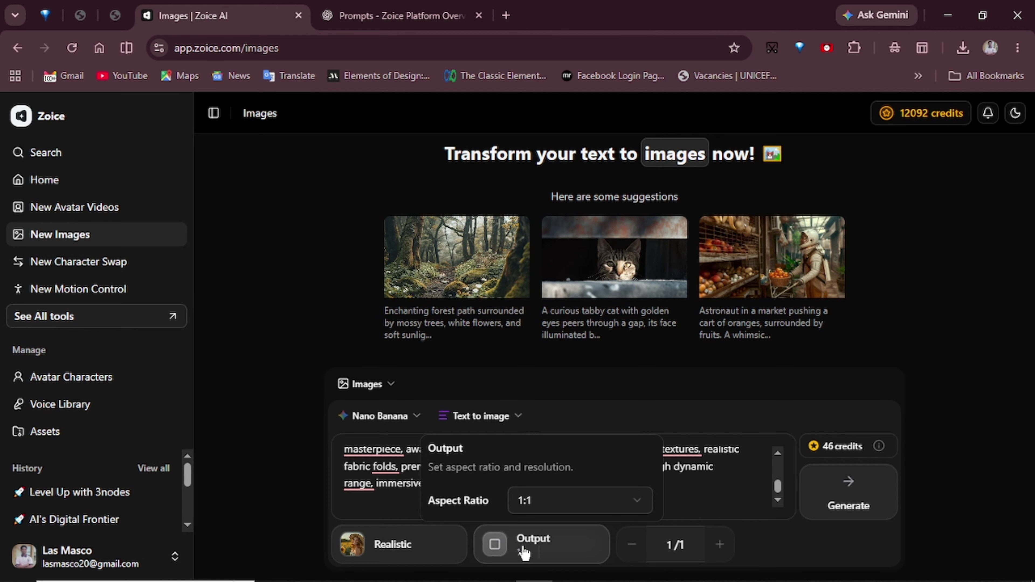
pyautogui.click(565, 500)
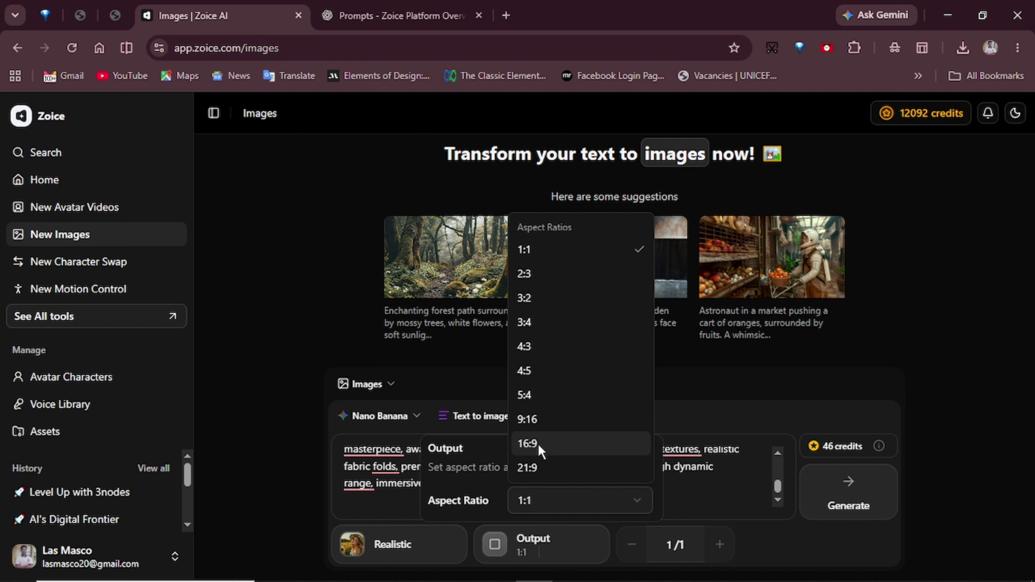
pyautogui.click(530, 420)
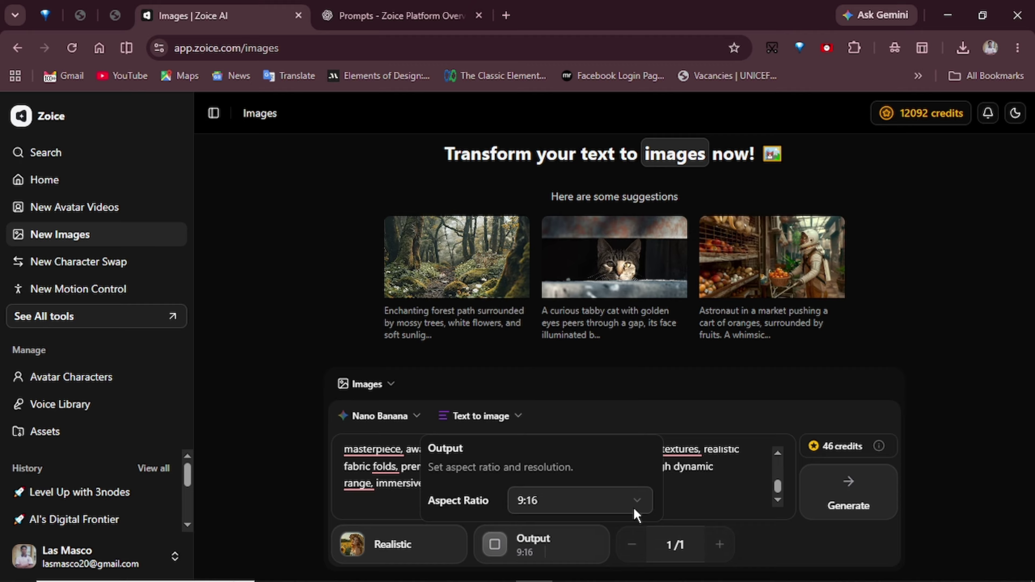
pyautogui.click(685, 488)
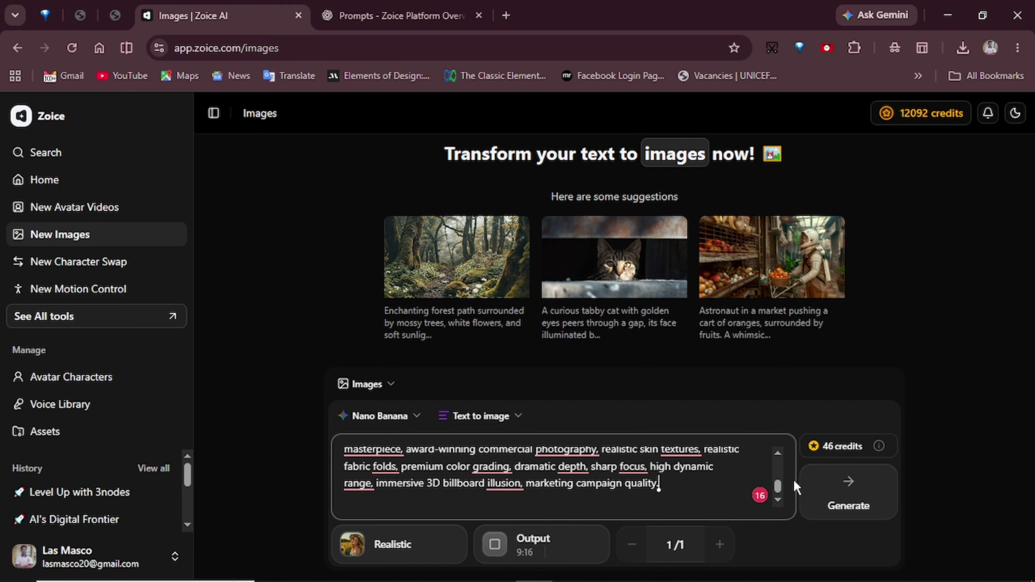
pyautogui.click(834, 505)
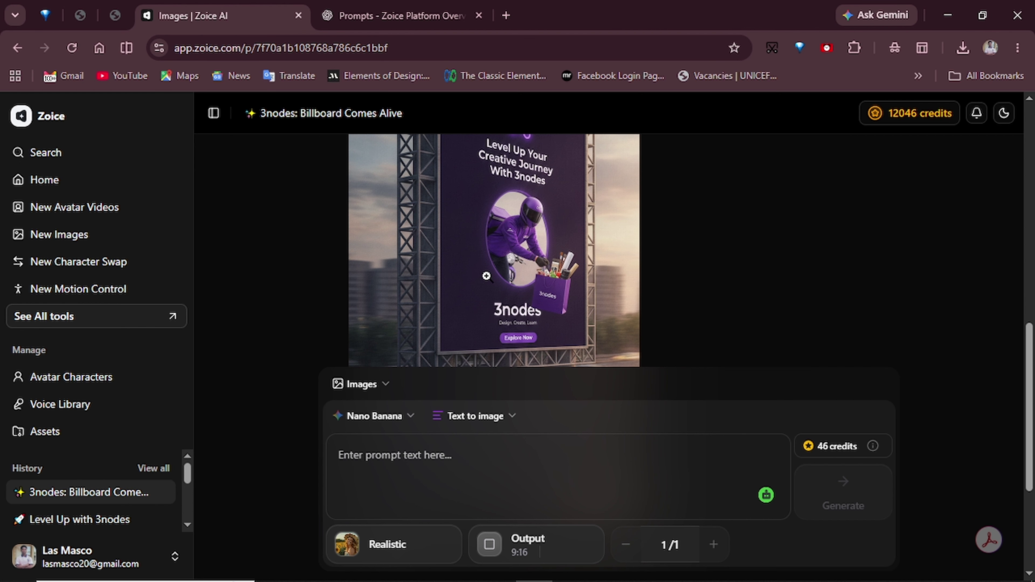
# - View the generated billboard image at full size and return to the project
pyautogui.scroll(3, 486, 276)
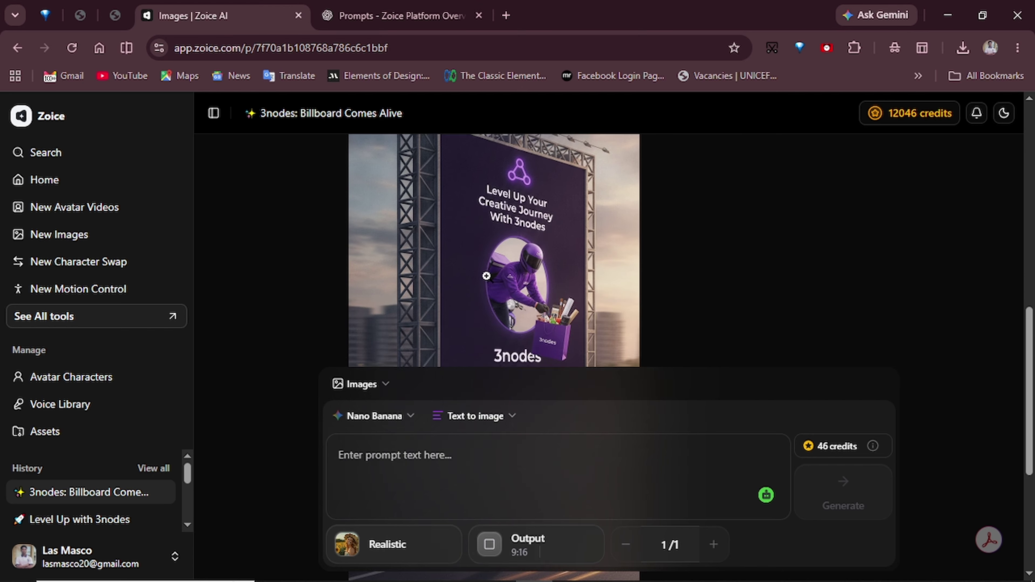
pyautogui.click(488, 277)
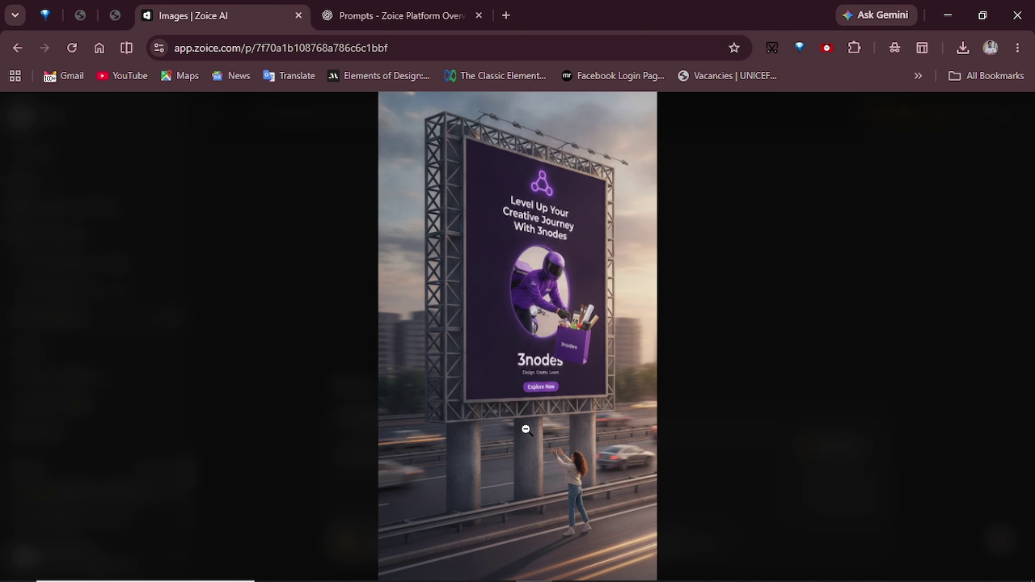
pyautogui.click(266, 350)
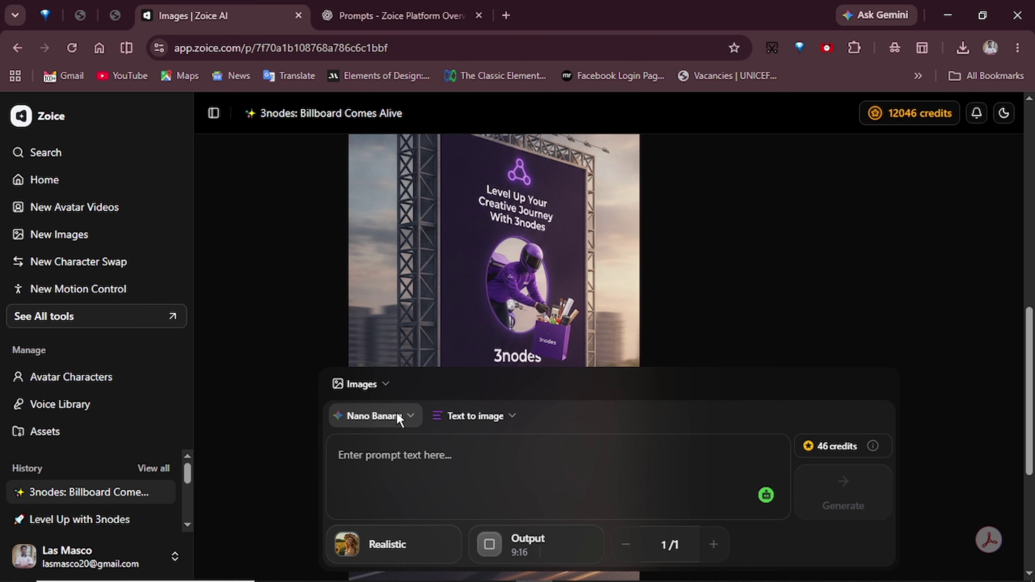
pyautogui.click(474, 427)
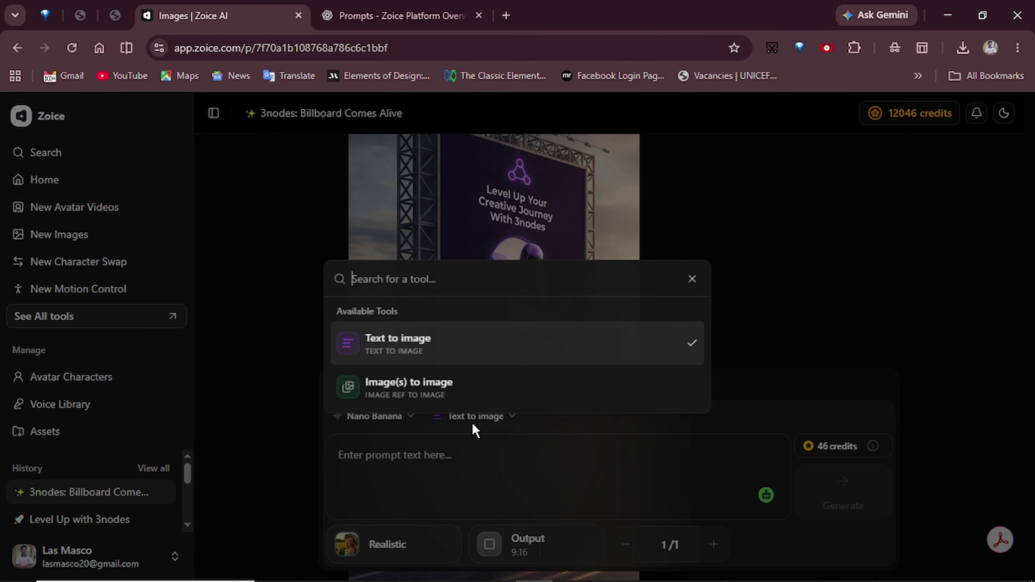
pyautogui.click(414, 395)
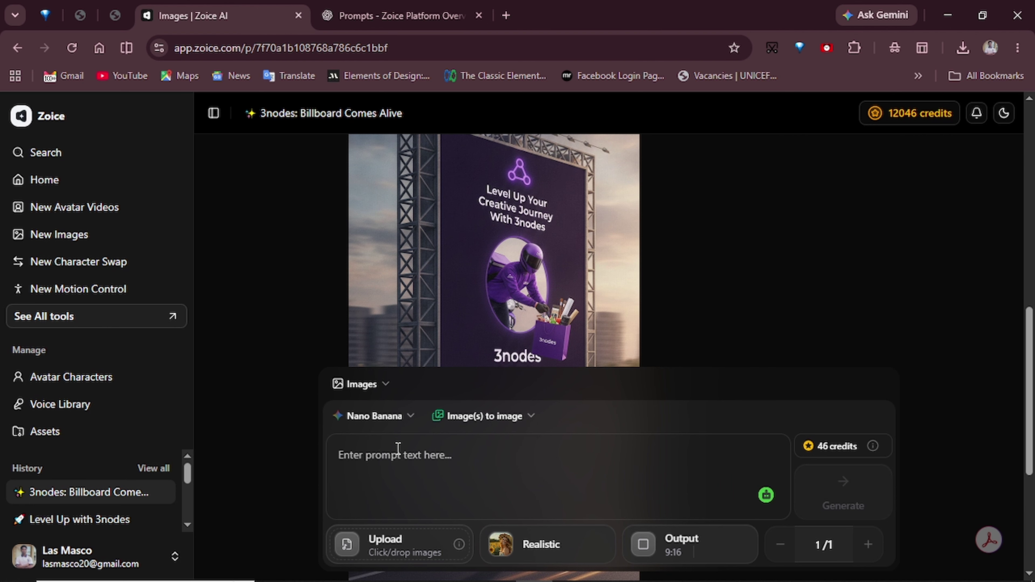
pyautogui.click(400, 553)
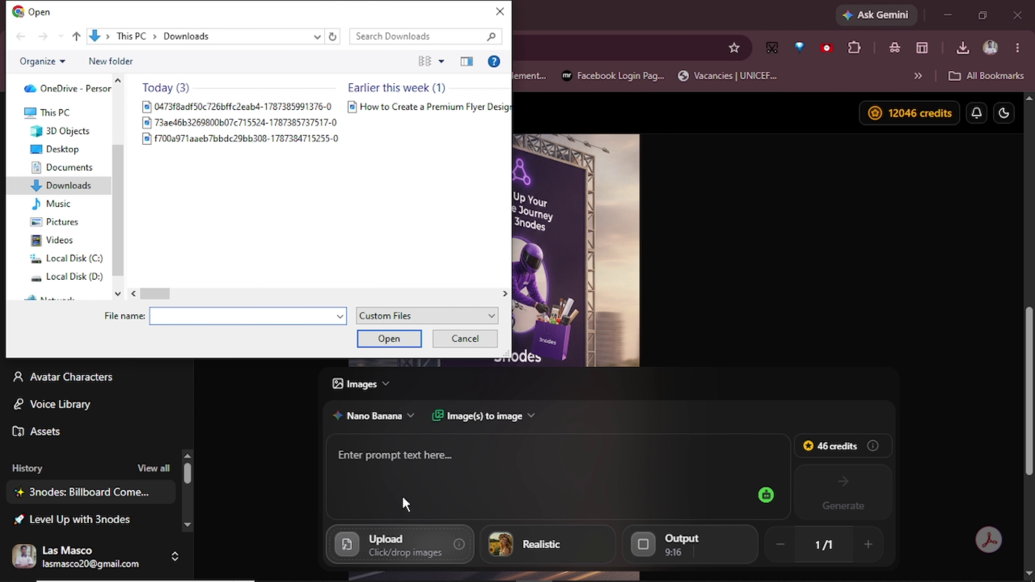
pyautogui.click(192, 125)
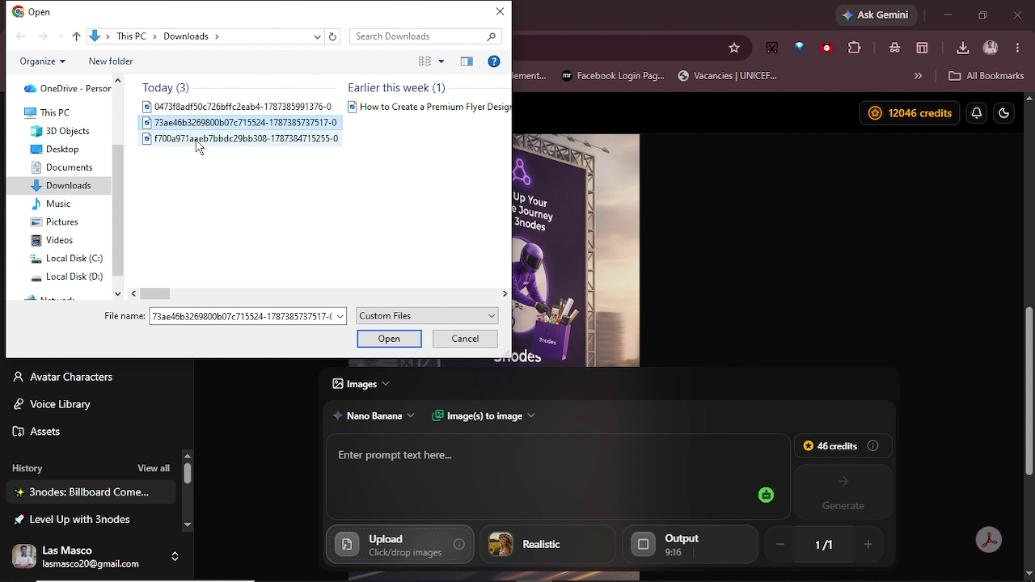
pyautogui.keyDown('ctrl'); pyautogui.click(196, 139); pyautogui.keyUp('ctrl')
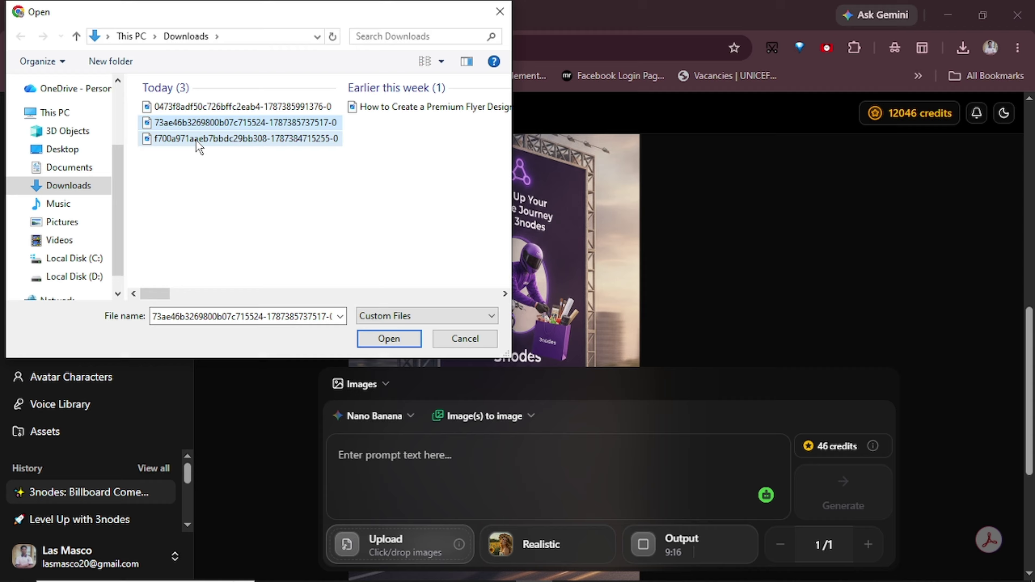
pyautogui.click(390, 346)
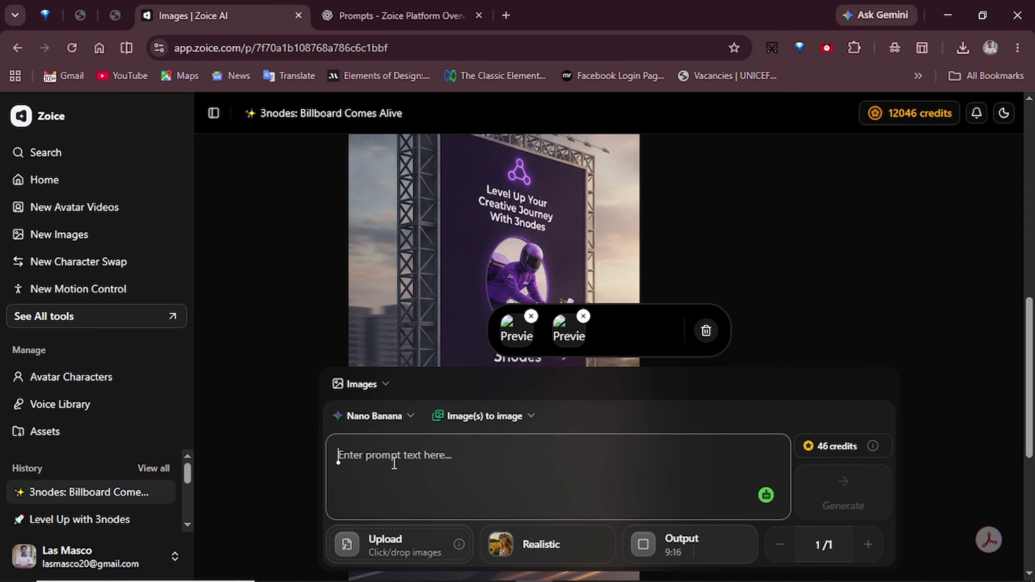
# - Paste the copied futuristic AI technology prompt with holographic interfaces and set the output aspect ratio to 16:9
pyautogui.hotkey('ctrl', 'v')
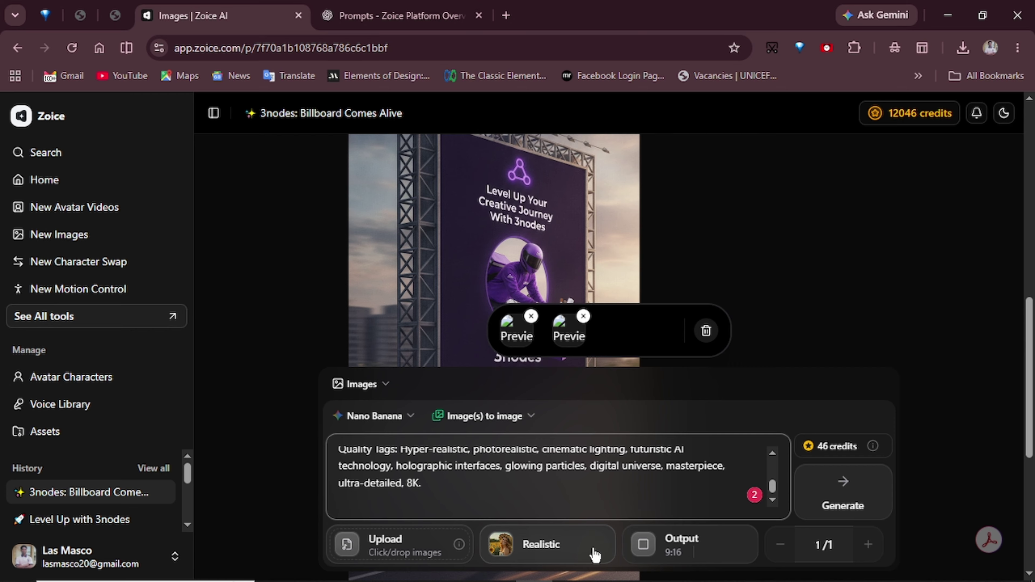
pyautogui.click(684, 553)
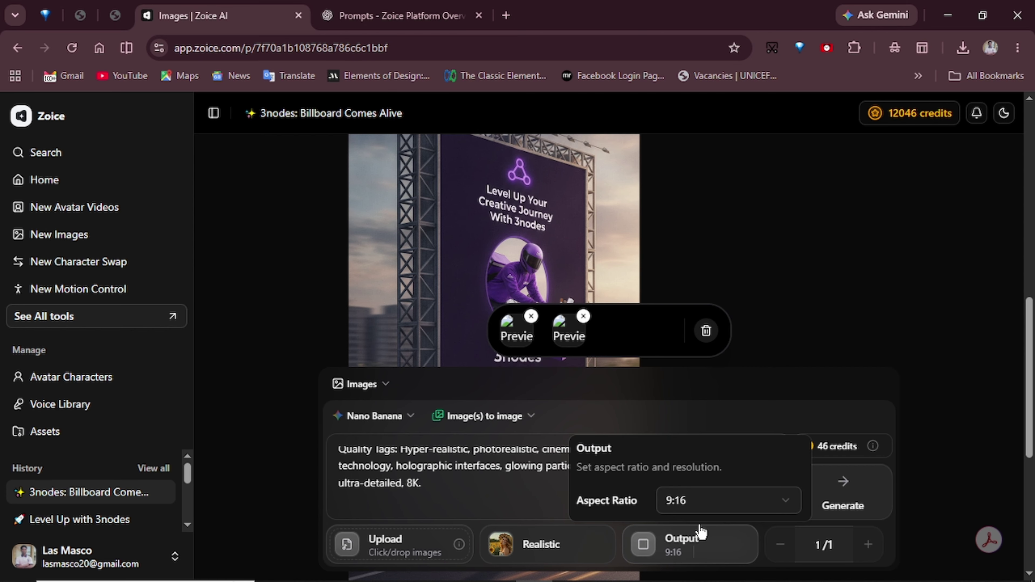
pyautogui.click(701, 507)
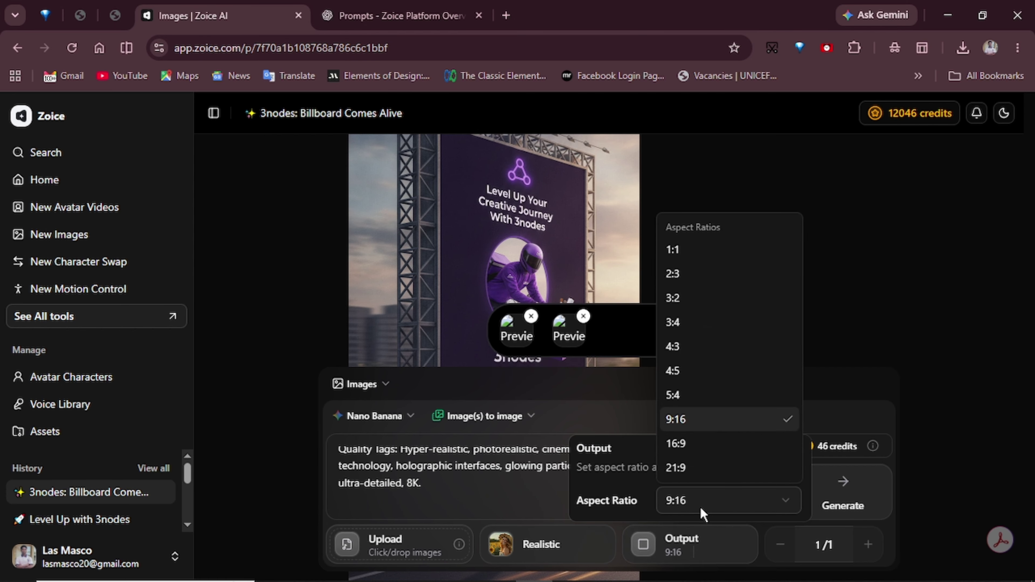
pyautogui.click(689, 445)
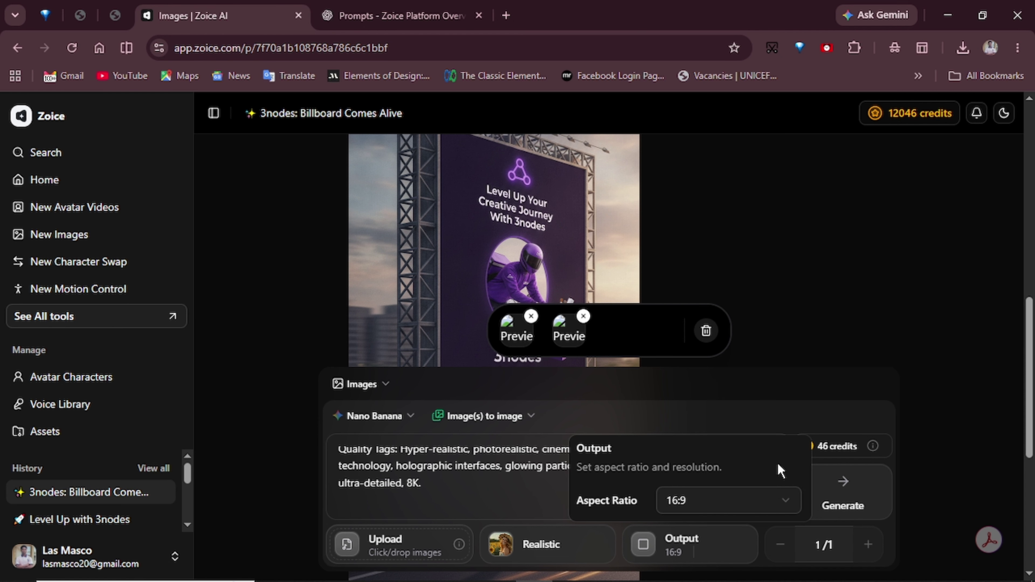
# - Generate the image from the two references and view the result at full size
pyautogui.click(510, 494)
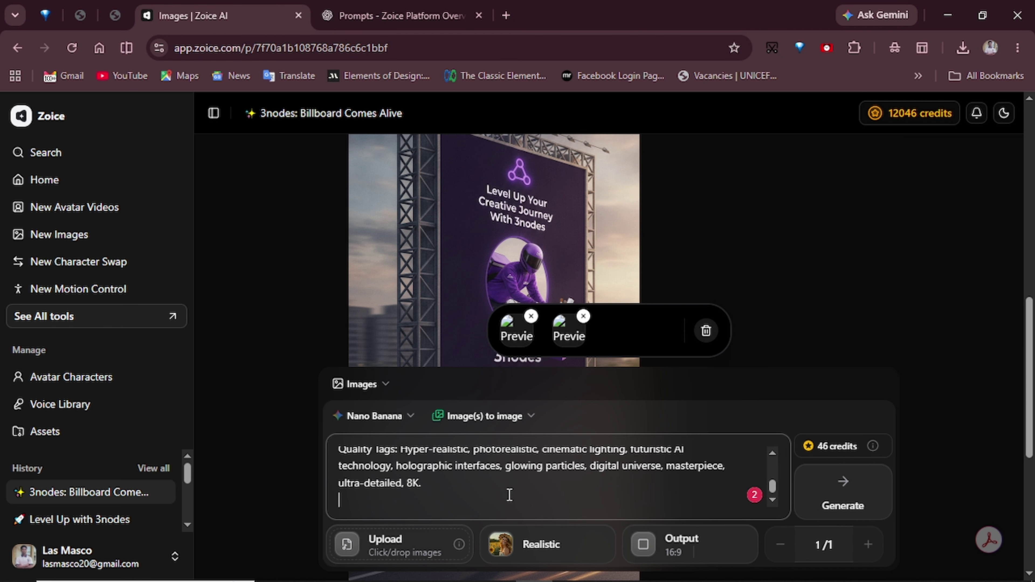
pyautogui.click(840, 502)
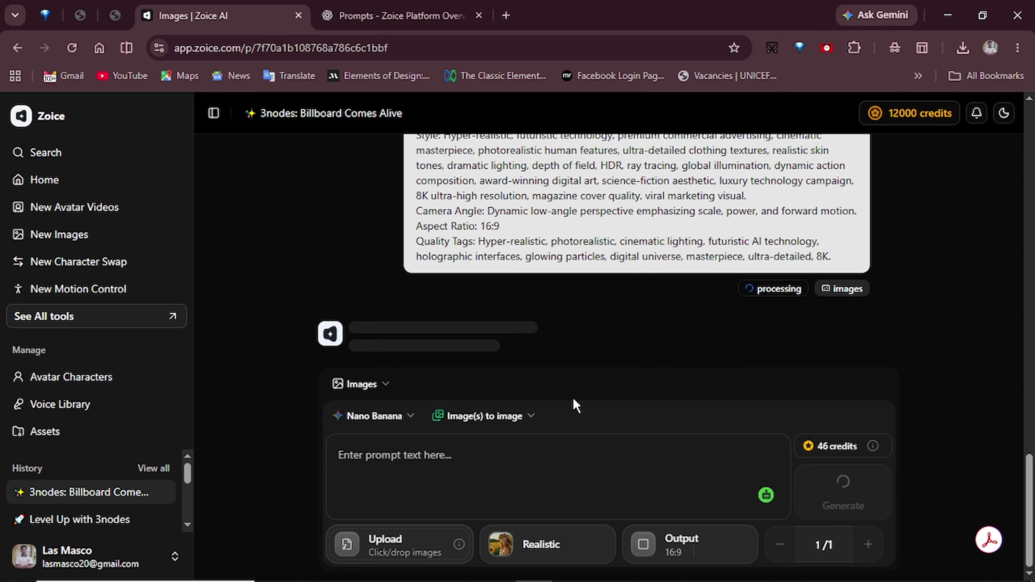
pyautogui.click(487, 224)
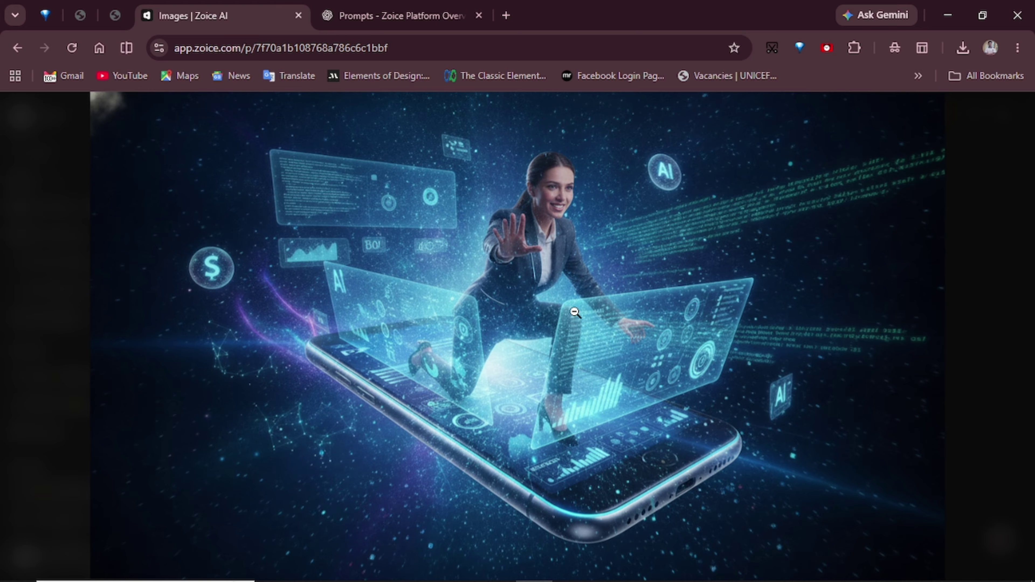
pyautogui.click(573, 455)
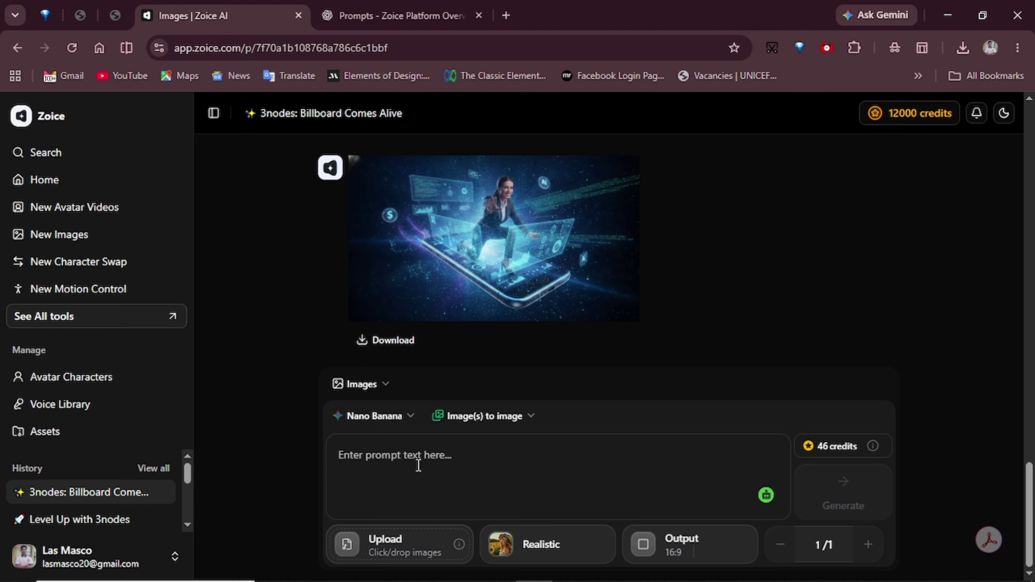
# - Open the page for creating new avatar videos
pyautogui.click(81, 215)
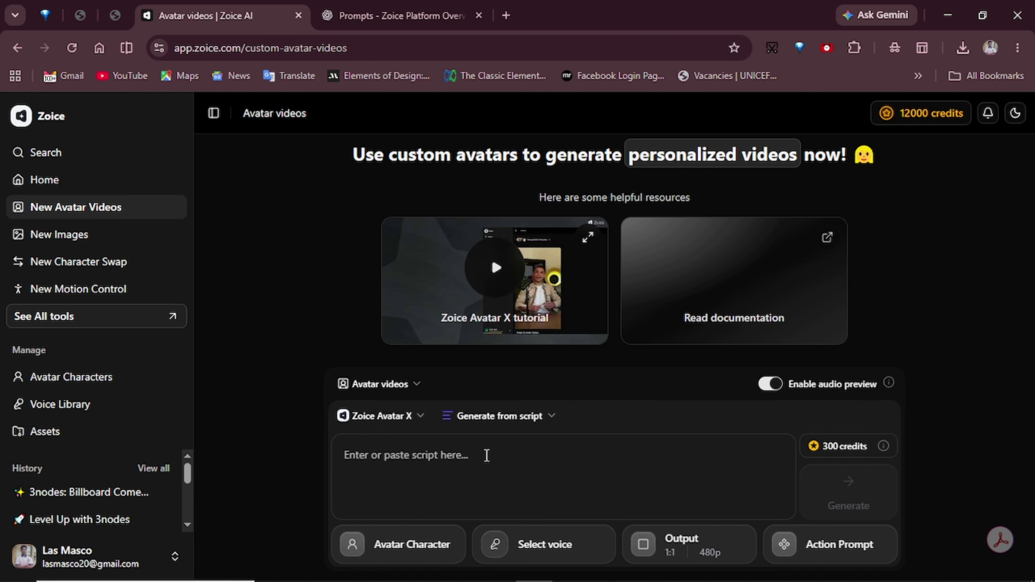
# - Choose Zoice Avatar X as the video model and Generate from script as the generation method
pyautogui.click(411, 419)
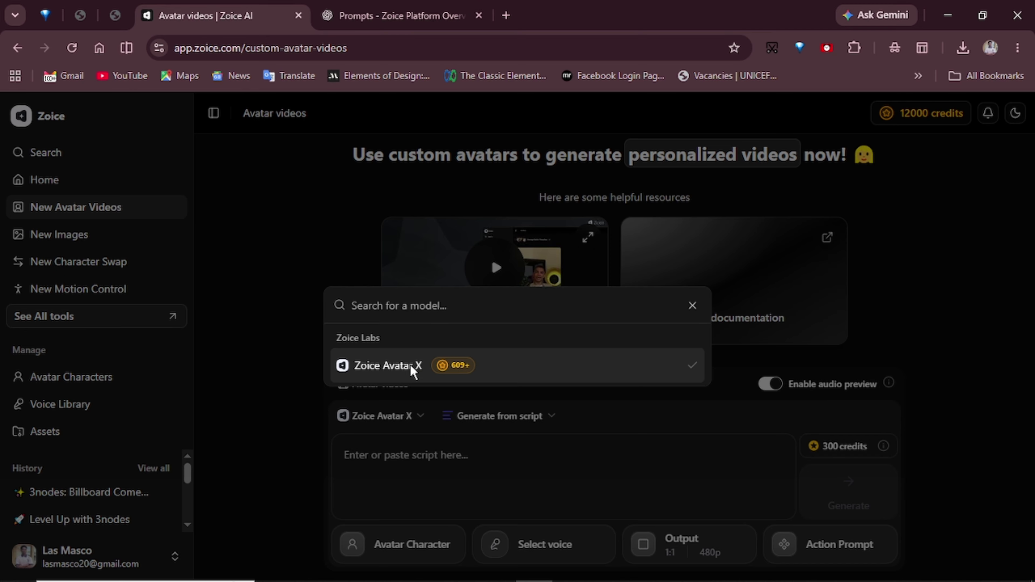
pyautogui.click(389, 364)
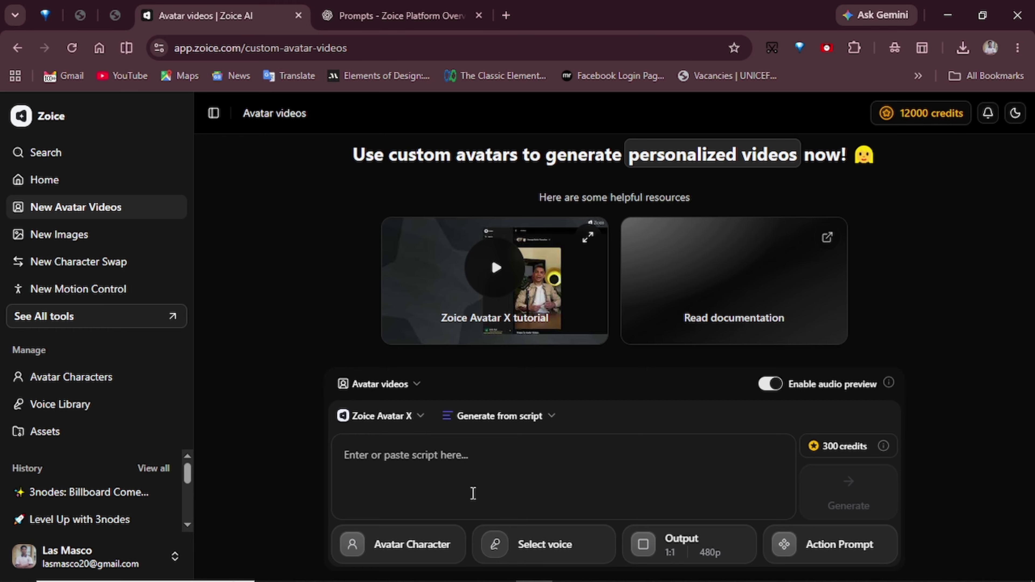
pyautogui.click(539, 412)
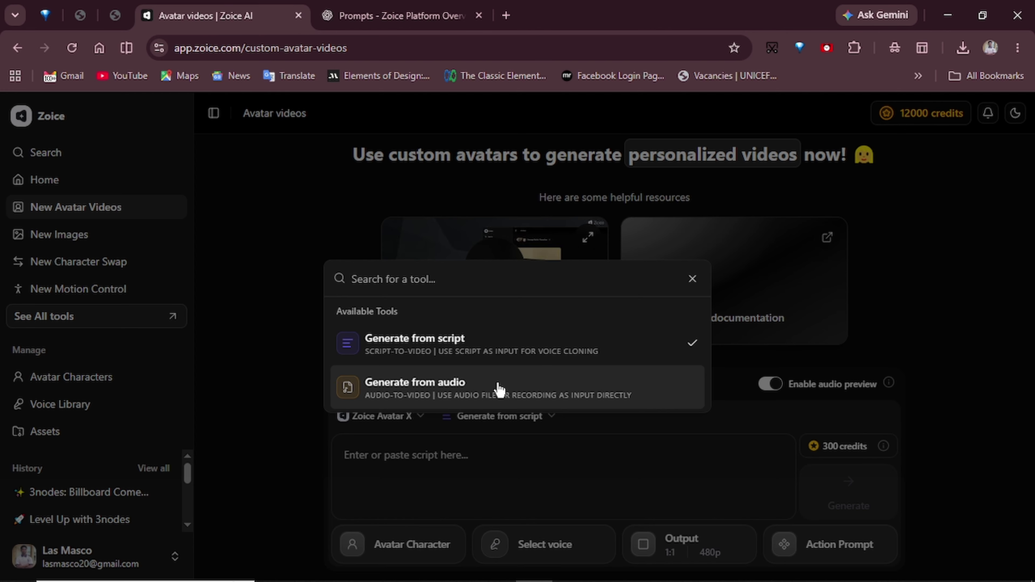
pyautogui.click(450, 351)
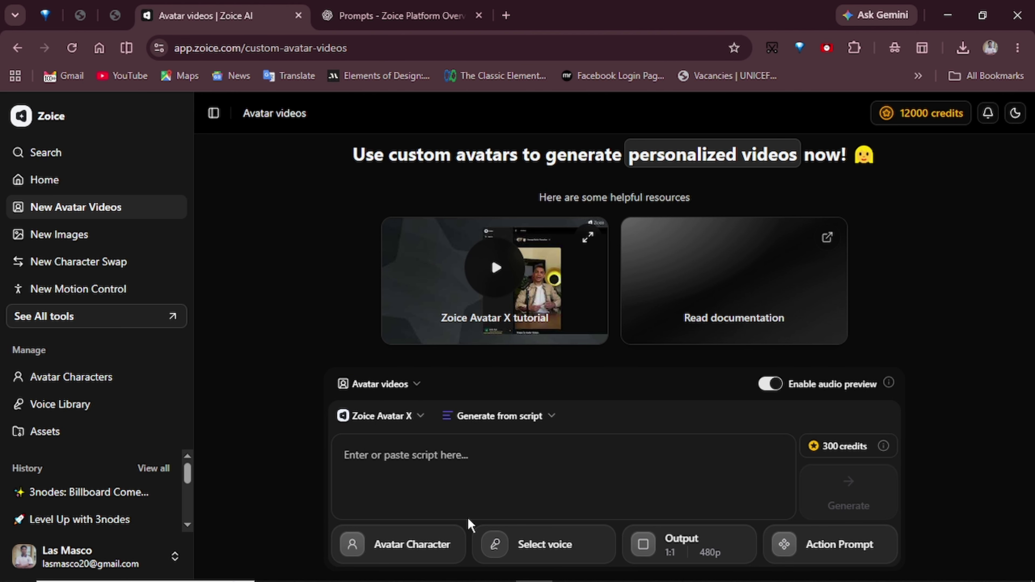
# - Add the 3nodes promotional script starting "Are you ready to level up your creative skills?" and ending "start building your creative future with 3nodes."
pyautogui.click(444, 465)
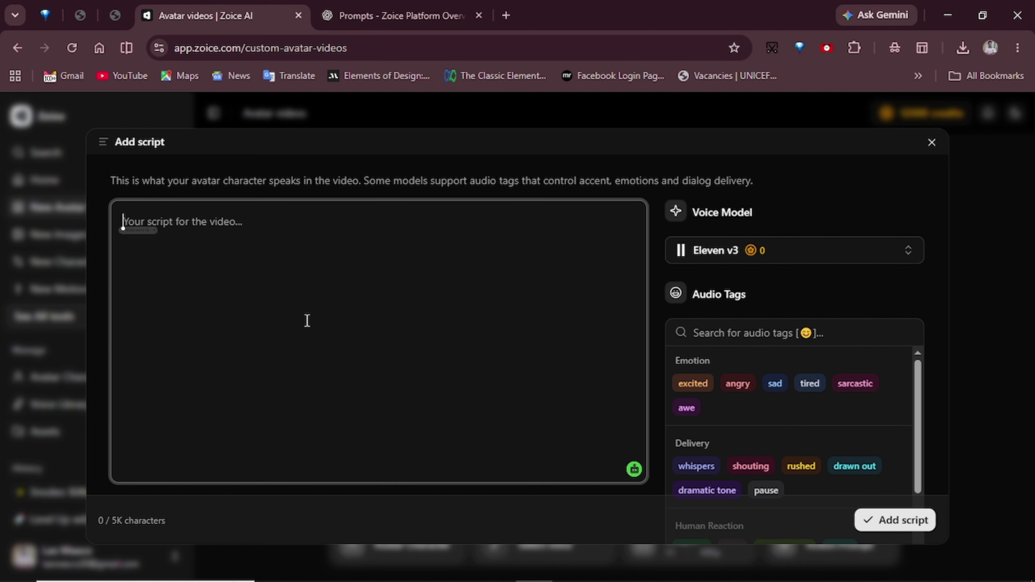
pyautogui.write("Are you ready to level up your creative skills? Welcome to 3nodes, your destination for Canva tutorials, AI tools, graphic design tips, and practical tech content. Whether you're a beginner or a creator looking to grow, 3nodes helps you design smarter, create faster, and stay ahead with the latest digital tools. Join the community today and start building your creative future with 3nodes.")
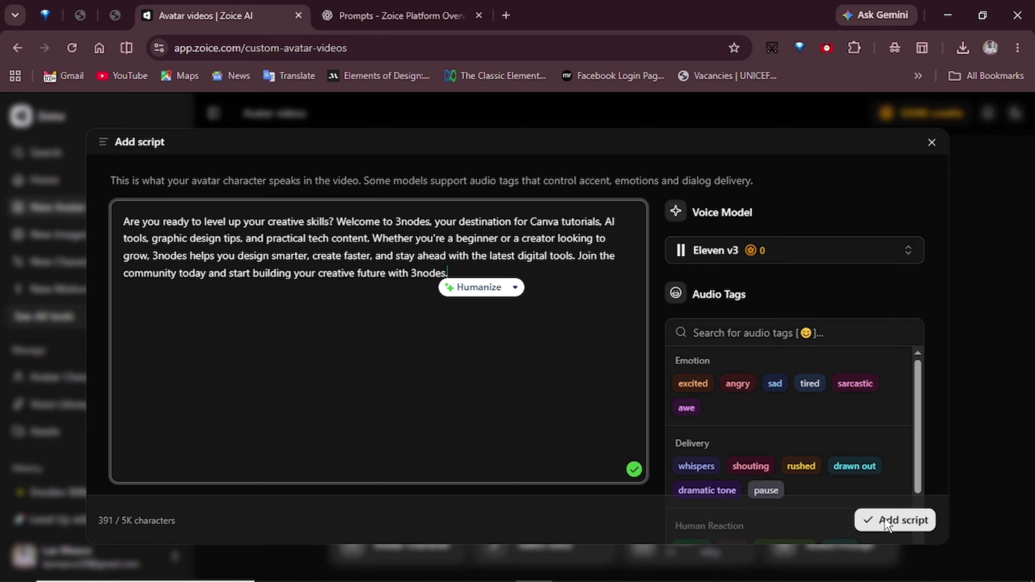
pyautogui.click(895, 520)
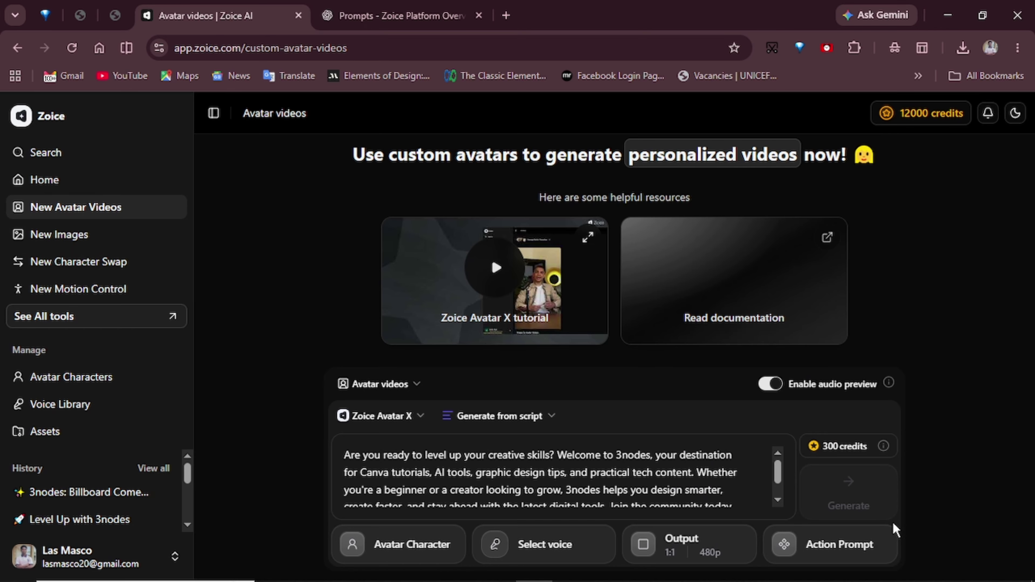
pyautogui.scroll(-1, 463, 457)
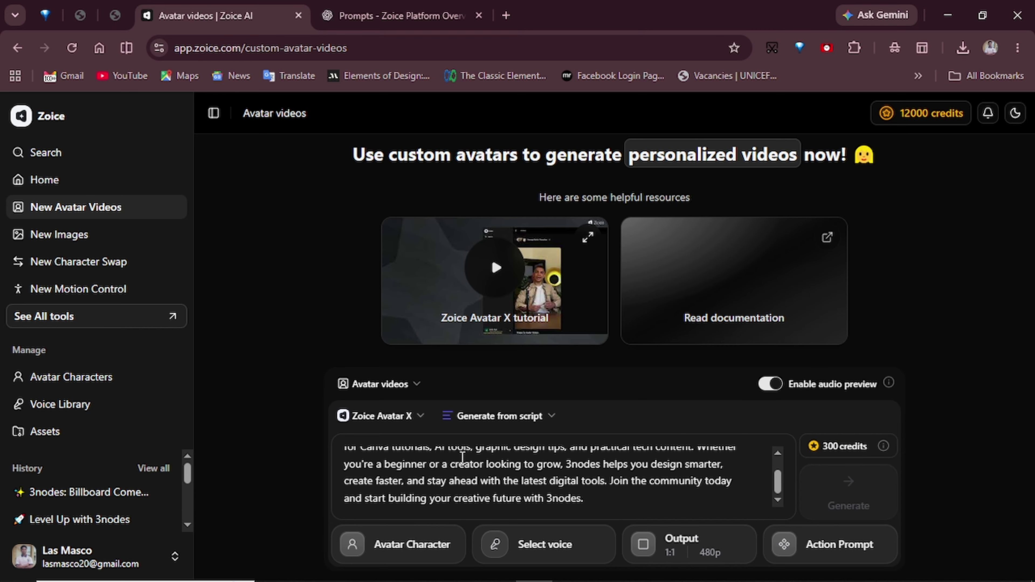
# - Examine the Upload Image and AI Prompt options for creating a new avatar, and close the form without creating one
pyautogui.click(411, 554)
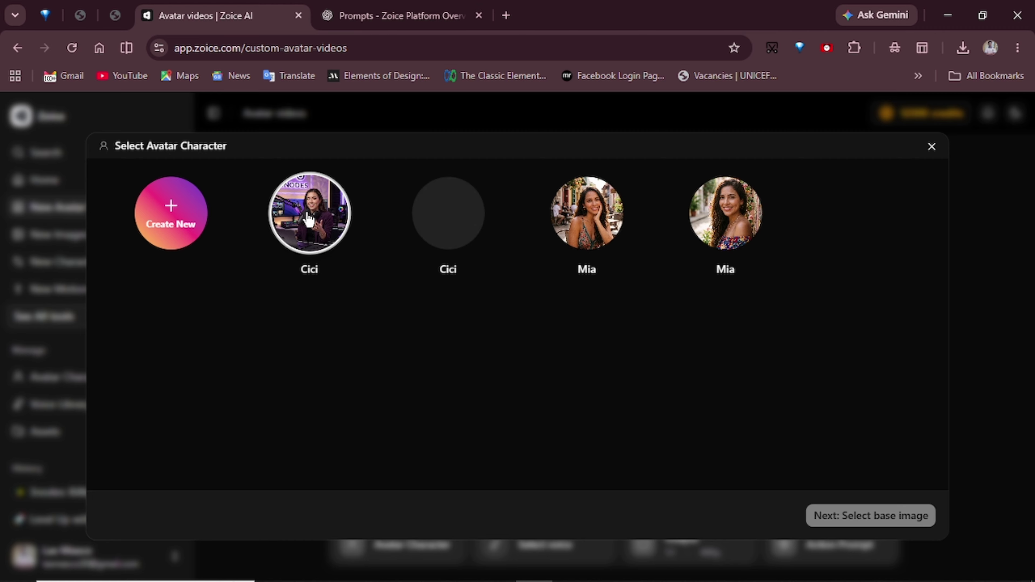
pyautogui.click(163, 218)
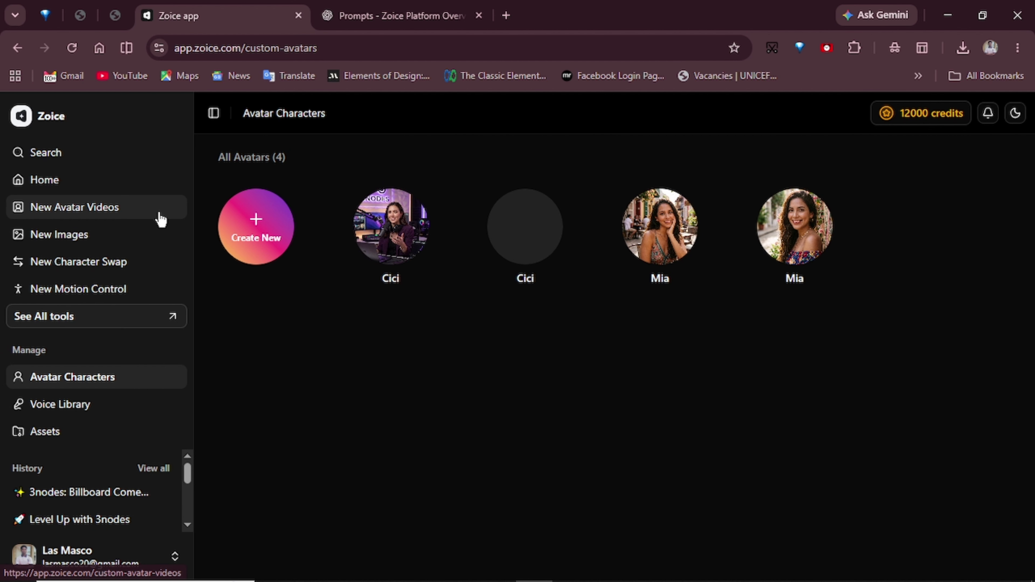
pyautogui.click(252, 229)
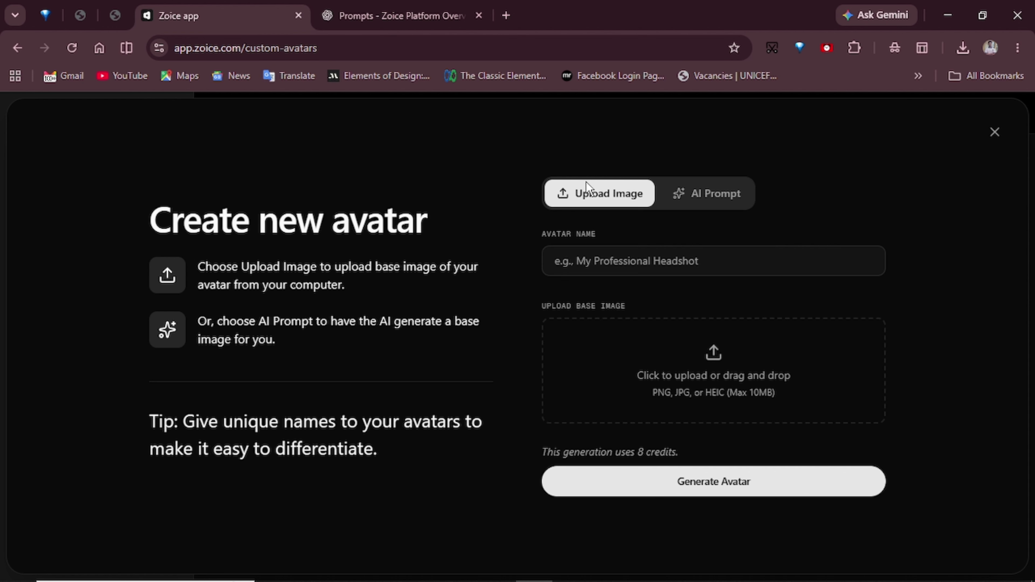
pyautogui.click(710, 202)
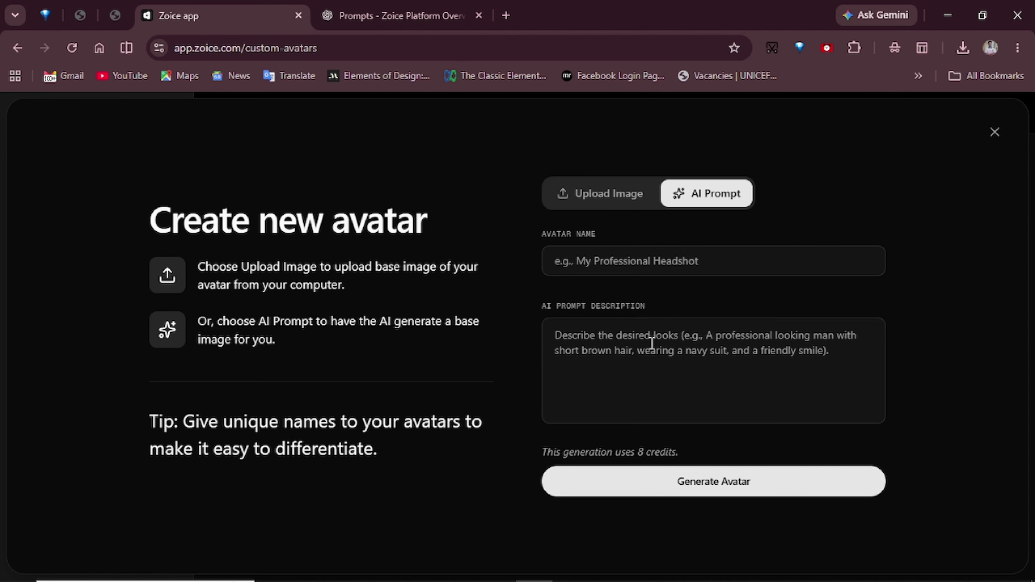
pyautogui.click(996, 133)
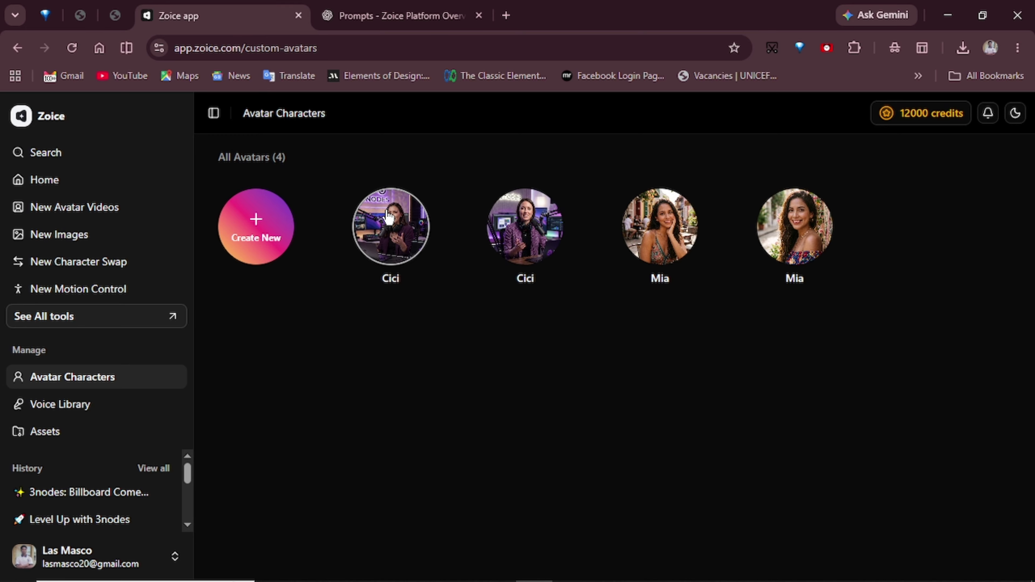
# - View the image stored for the second Cici avatar character
pyautogui.click(521, 223)
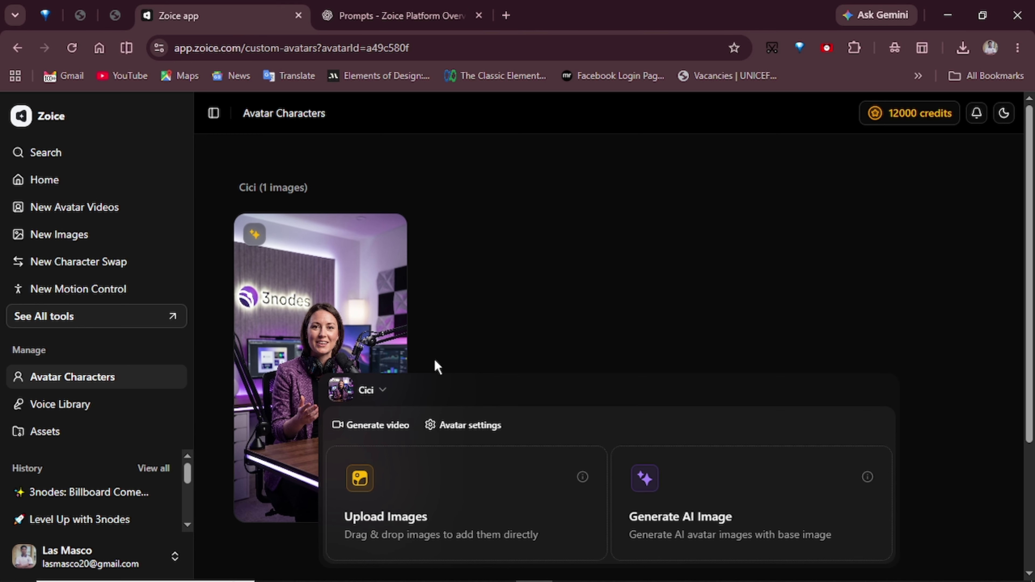
pyautogui.click(329, 326)
pyautogui.click(751, 256)
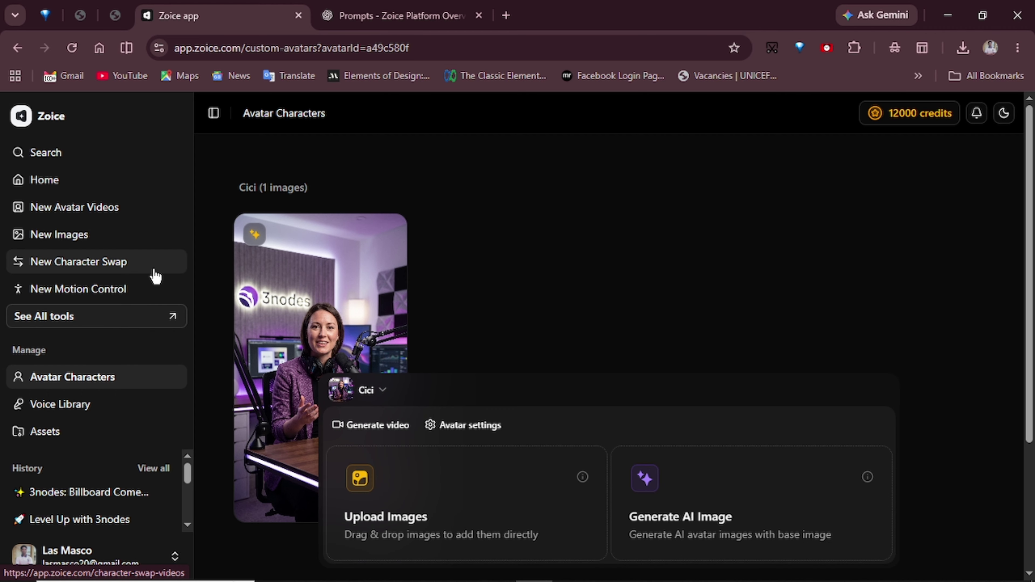
# - Return to the new avatar video and assign the second Cici avatar with its 3nodes studio image as the base image
pyautogui.click(81, 207)
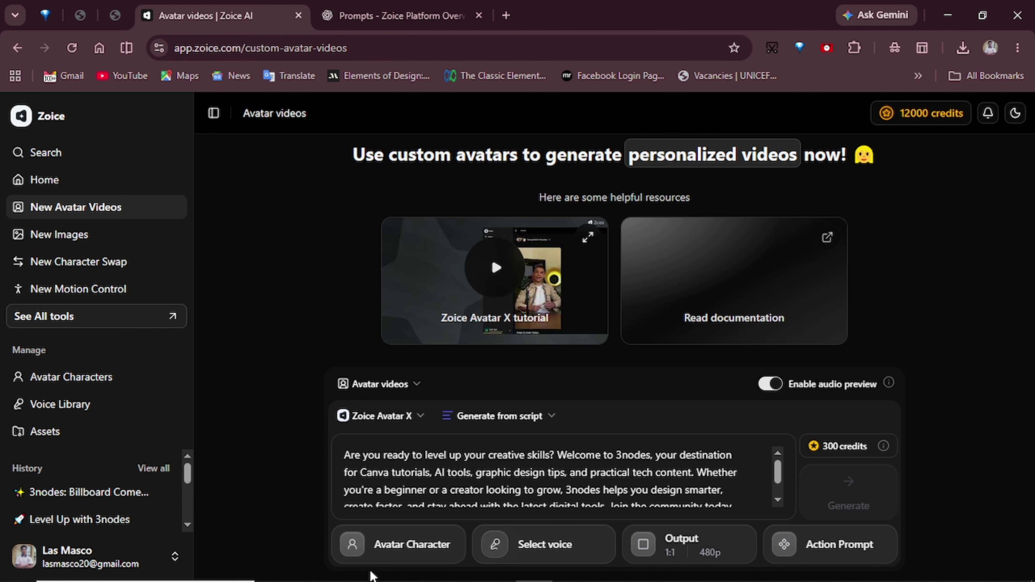
pyautogui.click(385, 549)
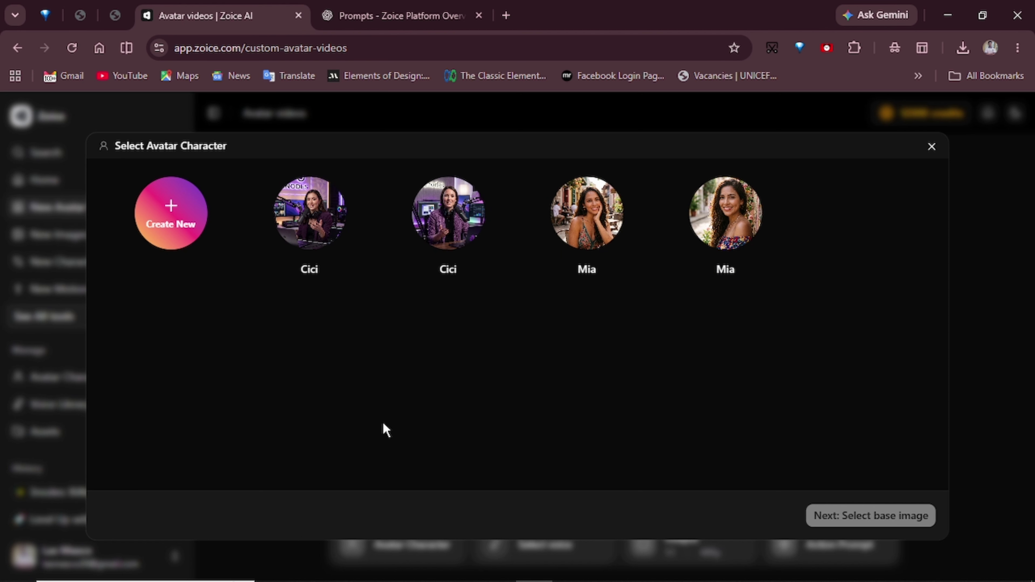
pyautogui.click(460, 244)
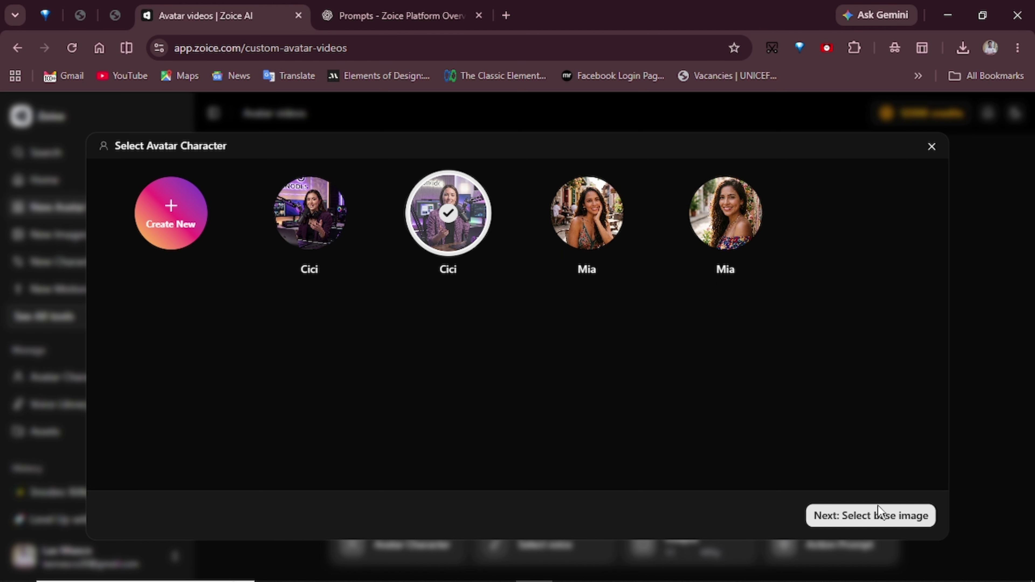
pyautogui.click(876, 517)
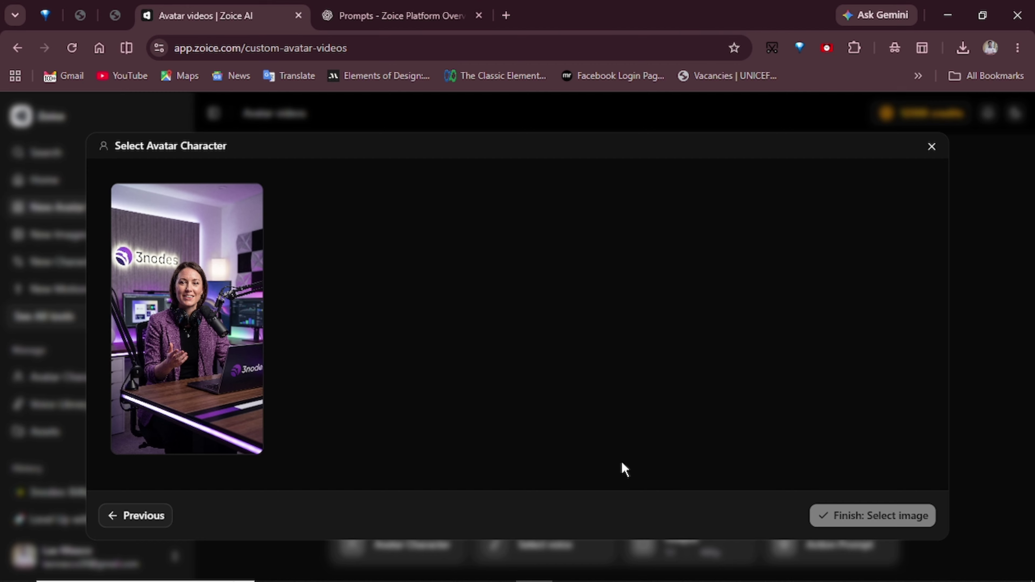
pyautogui.click(230, 291)
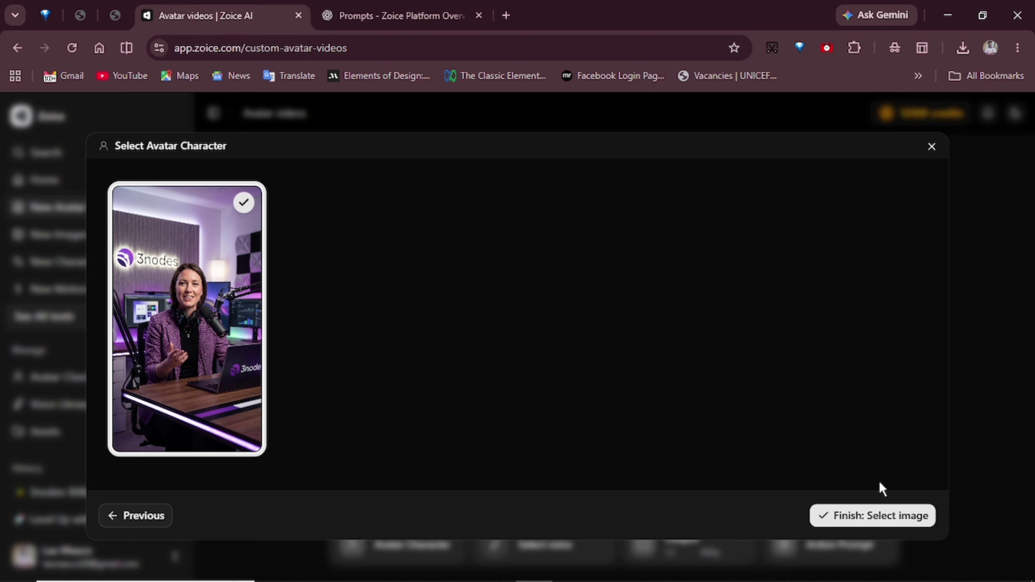
pyautogui.click(878, 517)
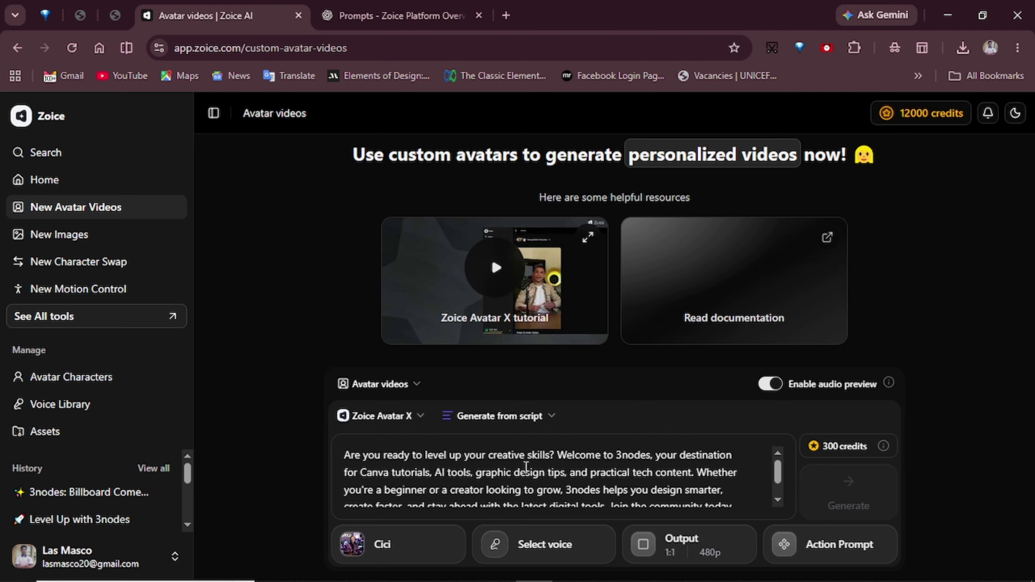
# - Filter the public voices by Female and Young Adult (20-35), and add the Emma voice to the video
pyautogui.click(542, 546)
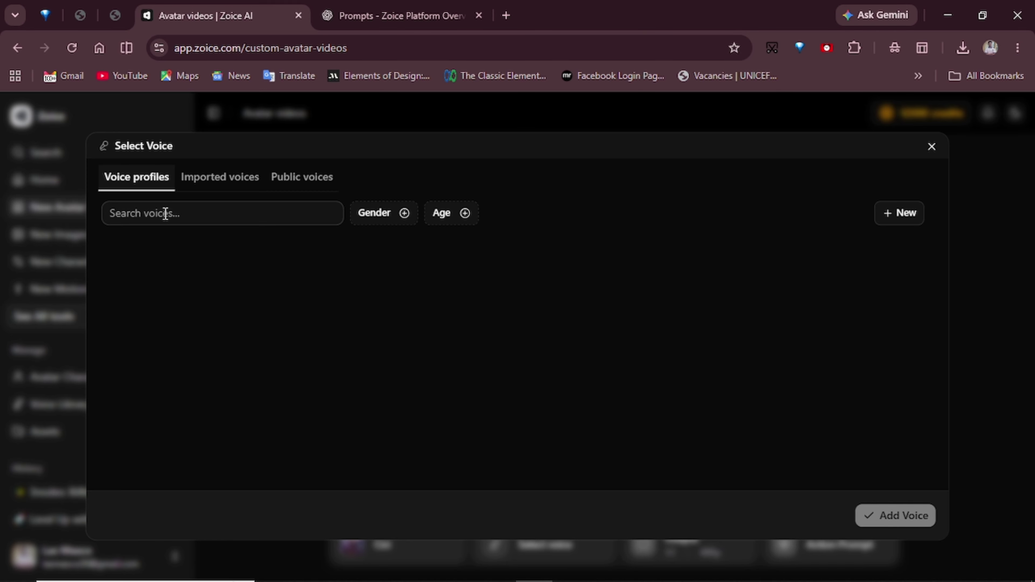
pyautogui.click(303, 180)
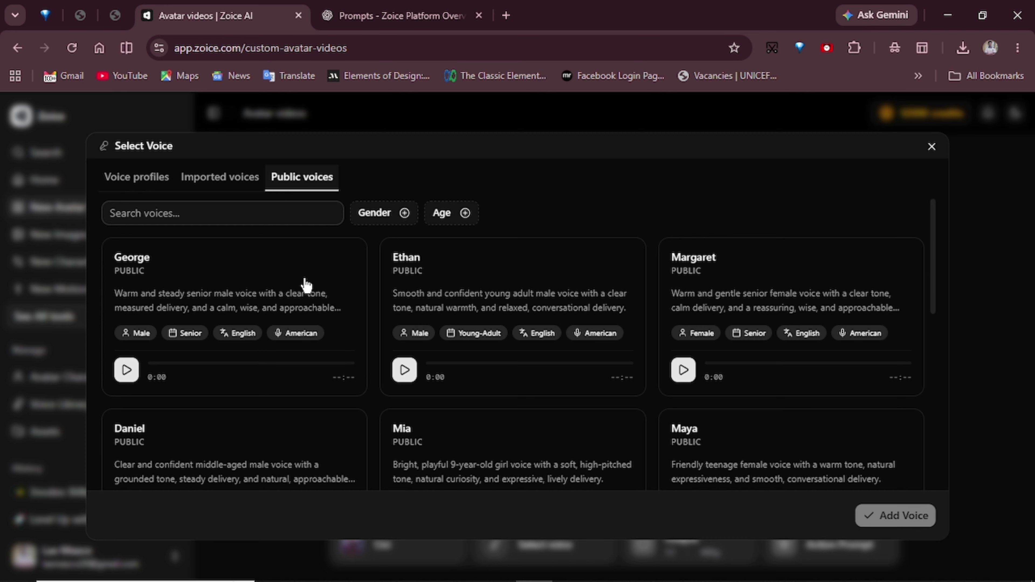
pyautogui.click(383, 213)
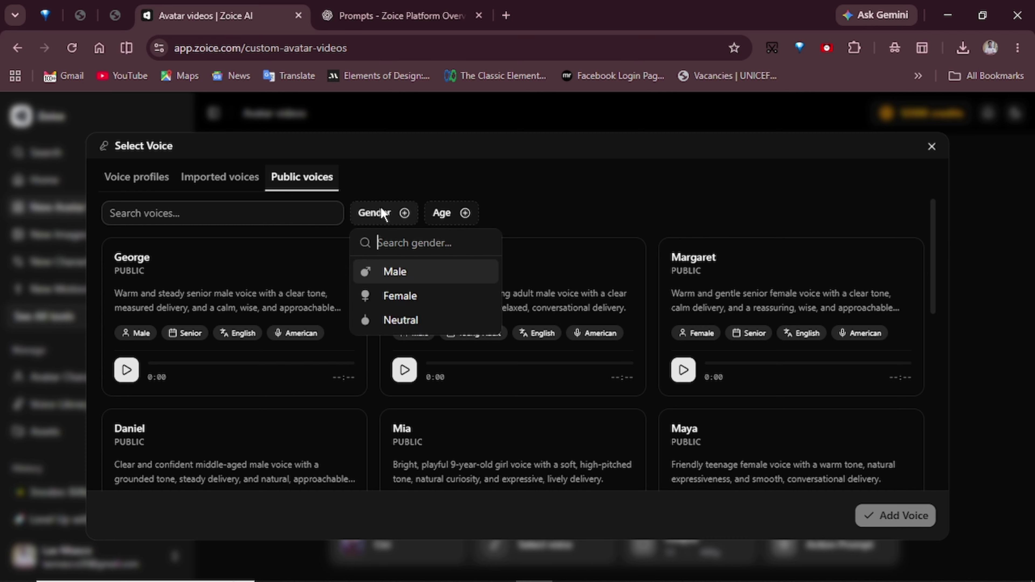
pyautogui.click(400, 290)
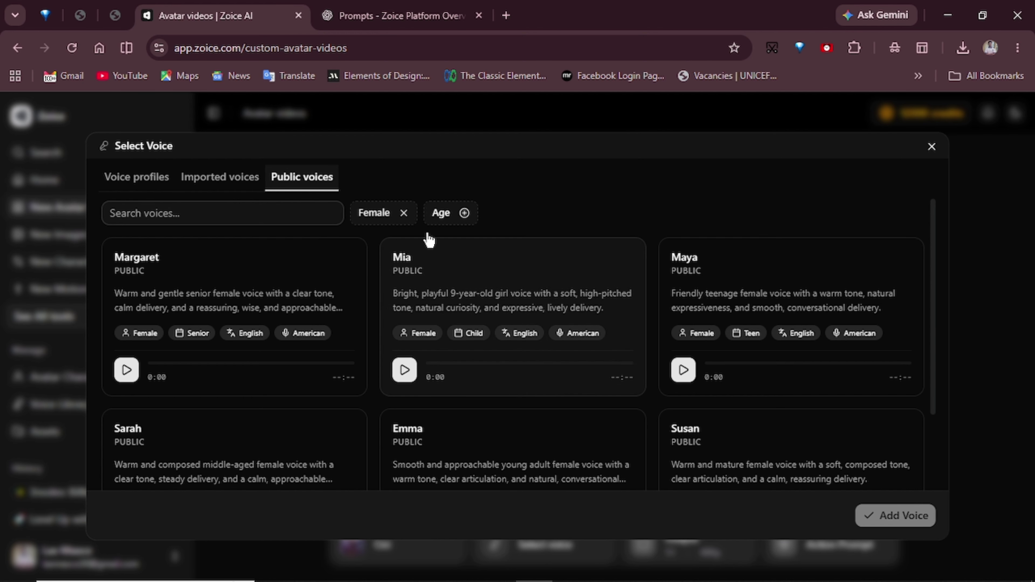
pyautogui.click(447, 213)
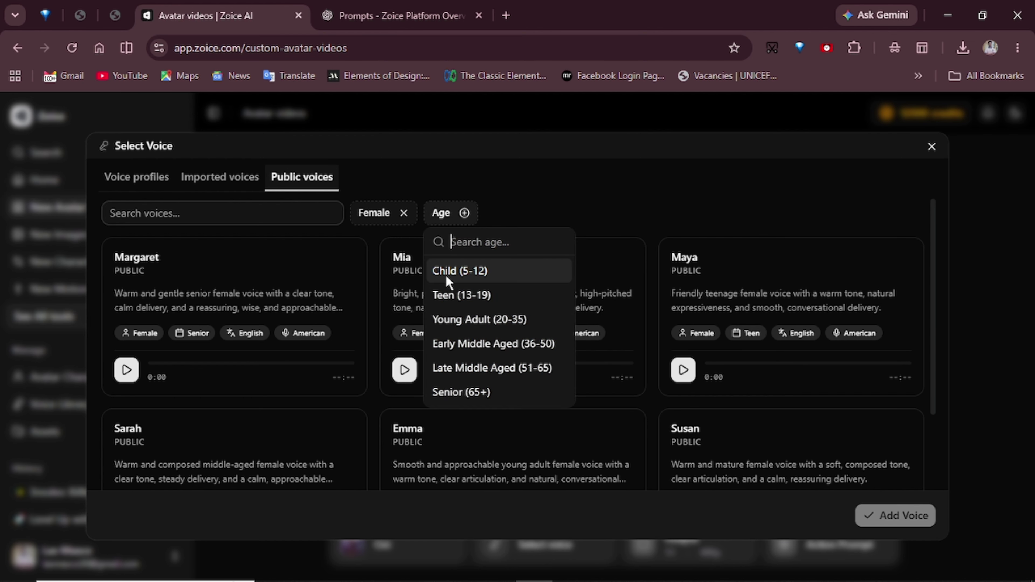
pyautogui.click(468, 320)
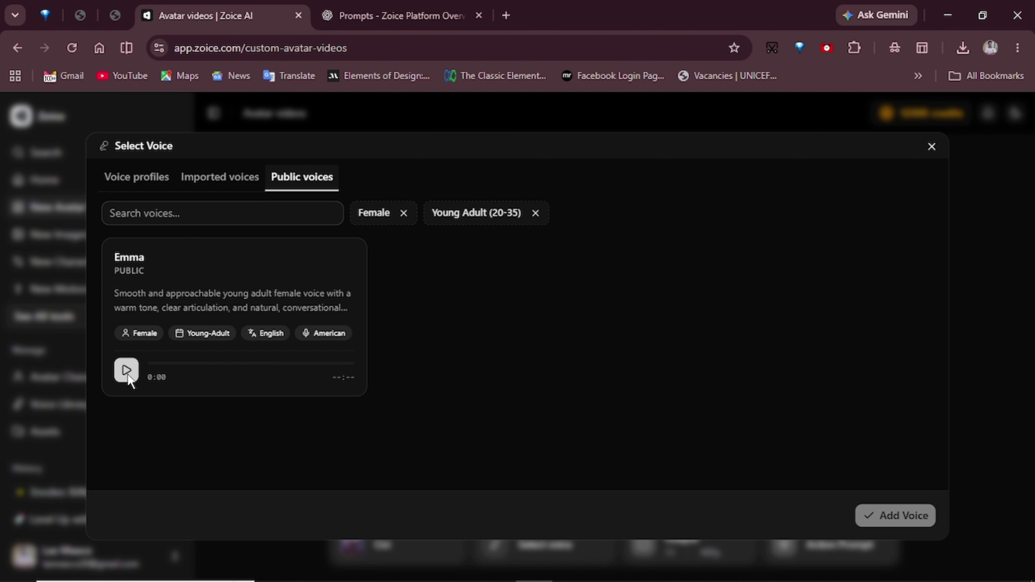
pyautogui.click(227, 290)
pyautogui.click(872, 522)
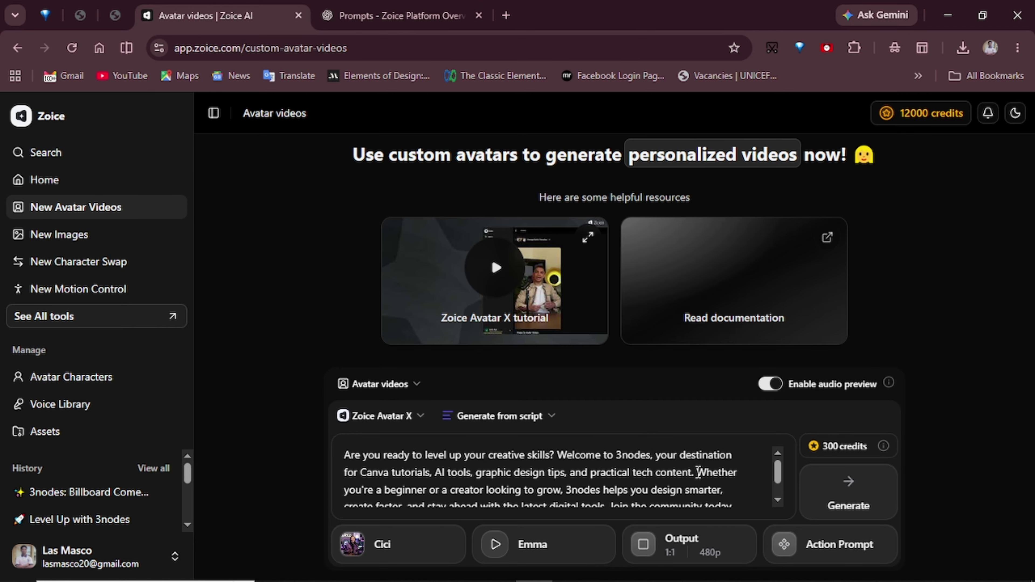
# - Set the video output's aspect ratio to 16:9 and reconfirm the existing script
pyautogui.click(670, 552)
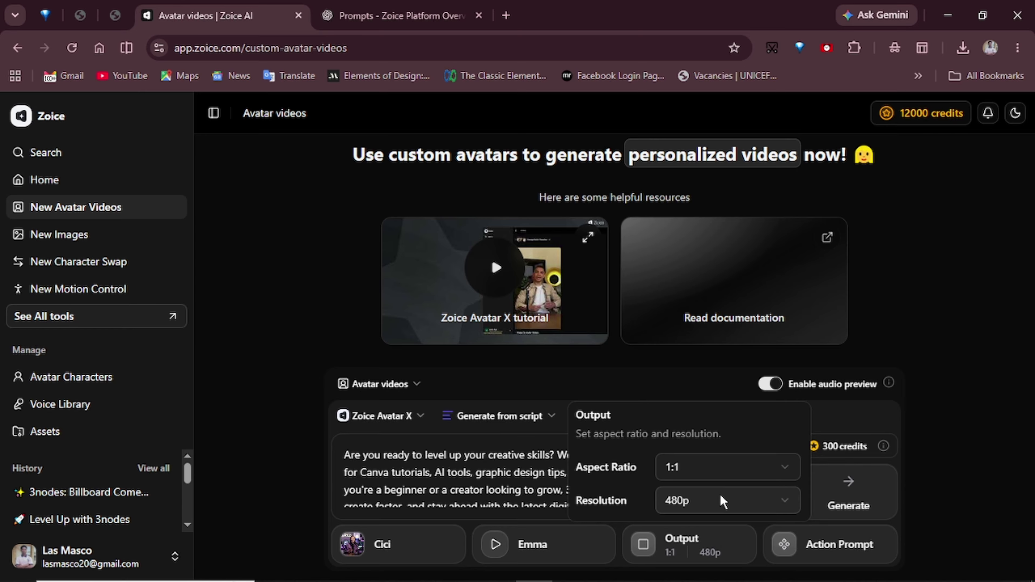
pyautogui.click(723, 475)
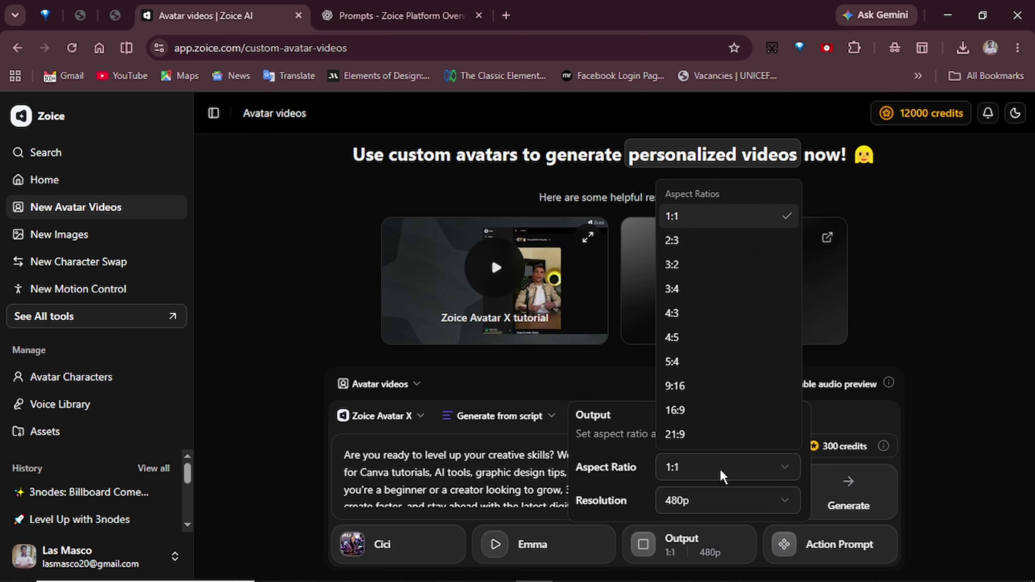
pyautogui.click(707, 415)
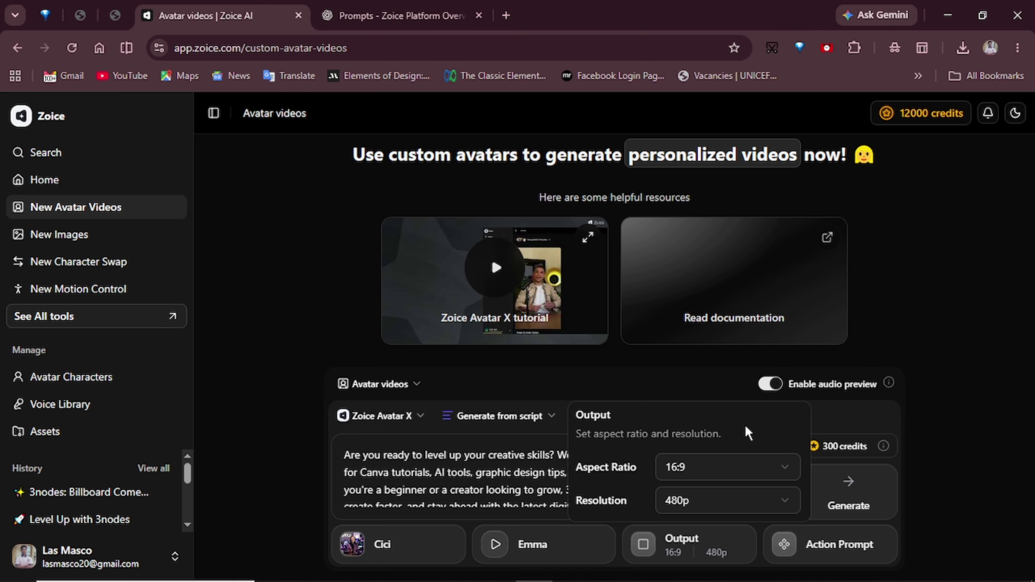
pyautogui.click(472, 447)
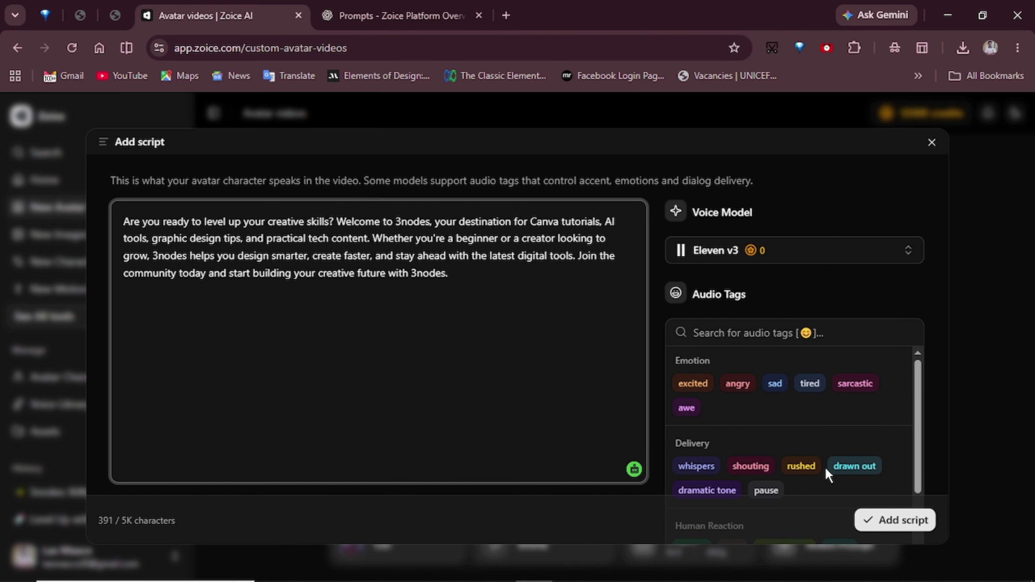
pyautogui.click(897, 518)
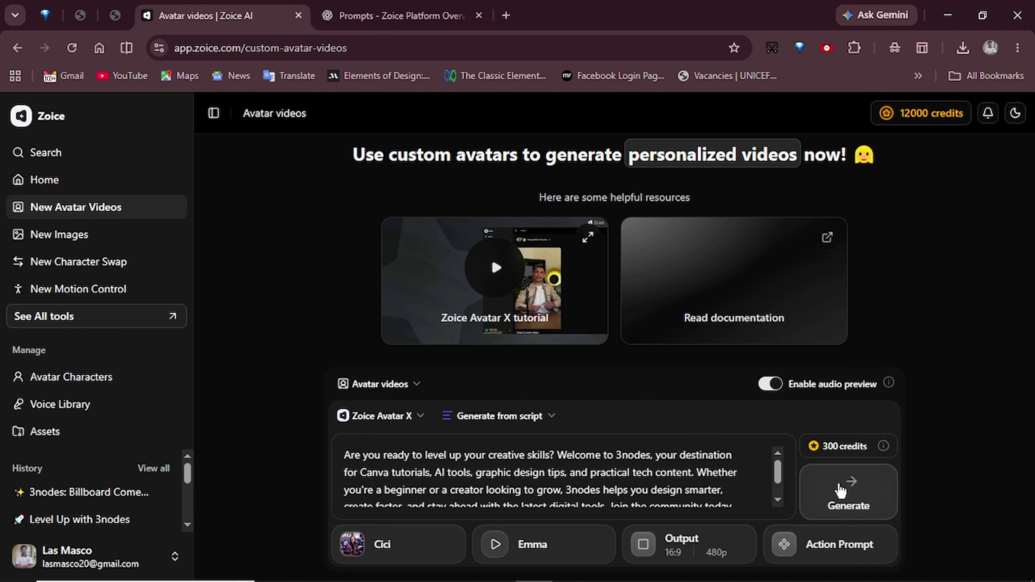
# - Generate the audio preview of the avatar video and play it
pyautogui.click(841, 491)
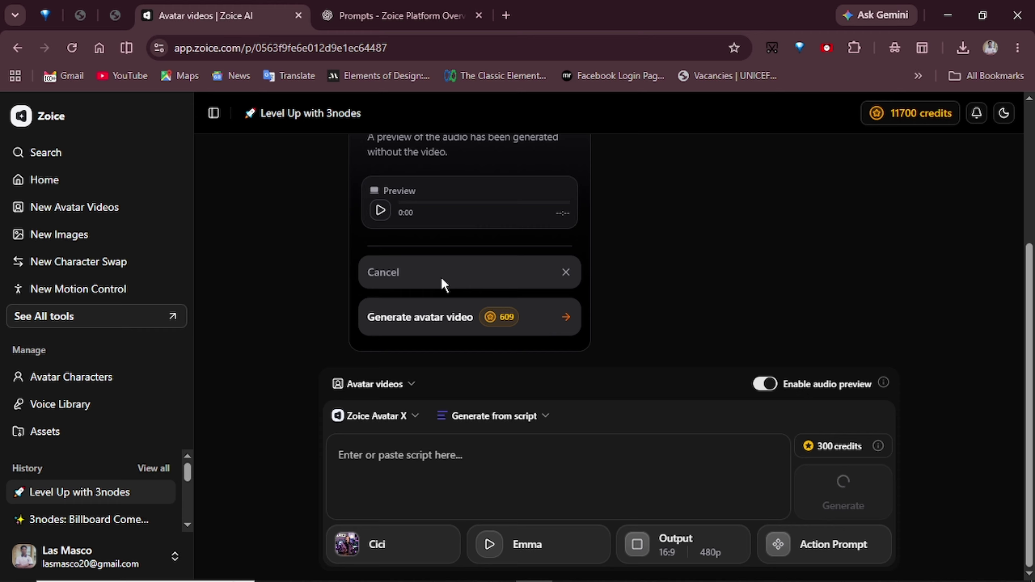
pyautogui.scroll(3, 444, 284)
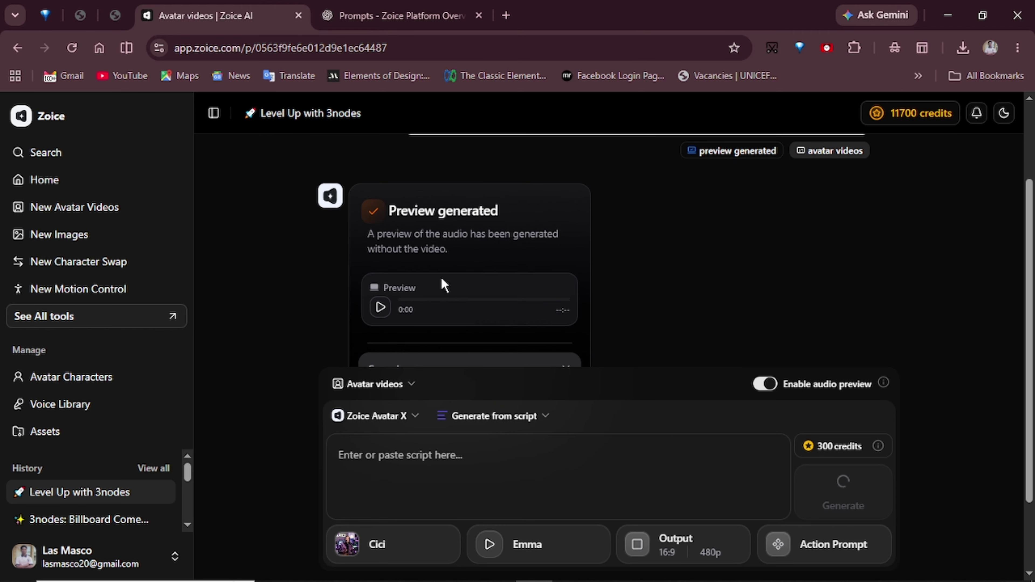
pyautogui.click(380, 306)
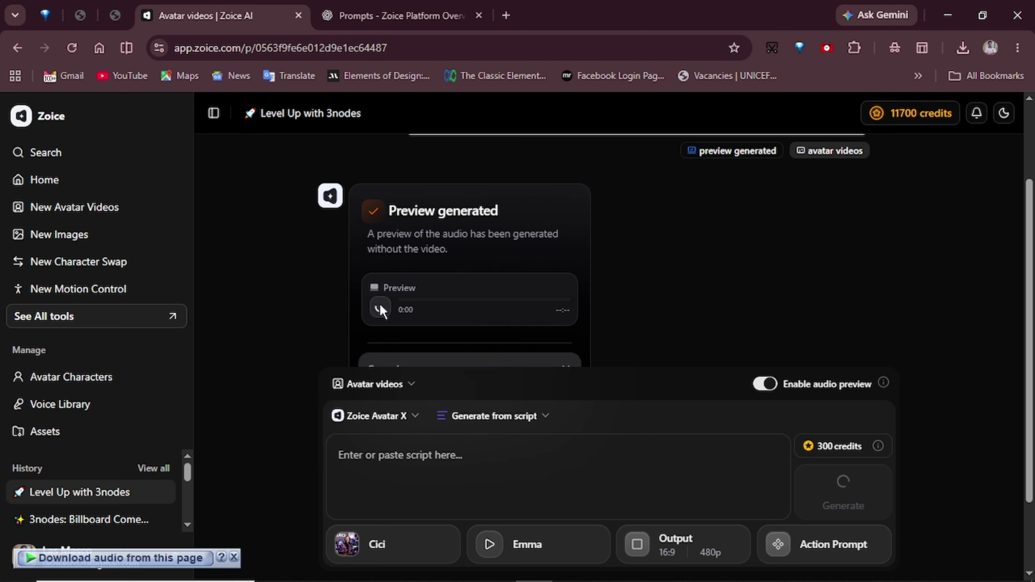